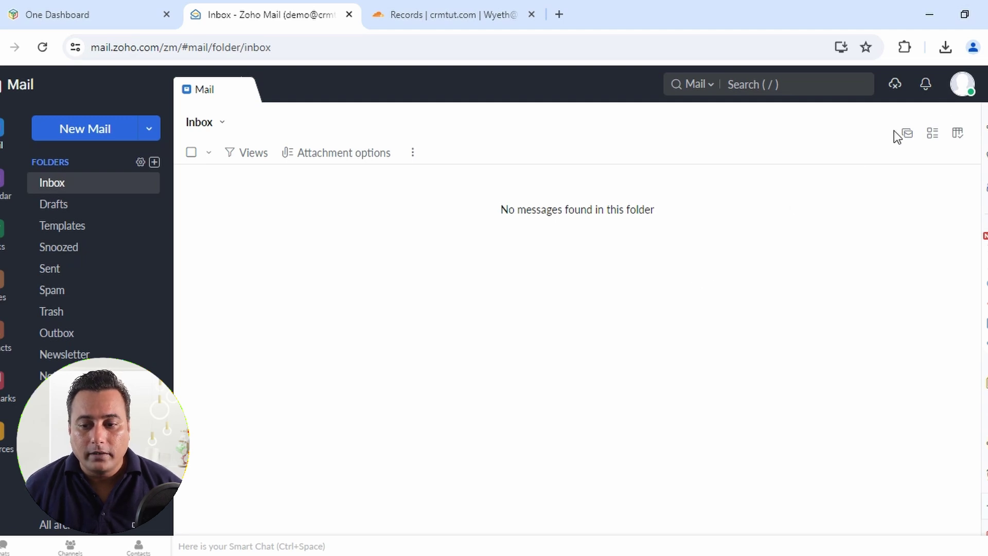
- Go to the Admin Console's Domains section and enter crmtut.com as a new domain
left_click(966, 87)
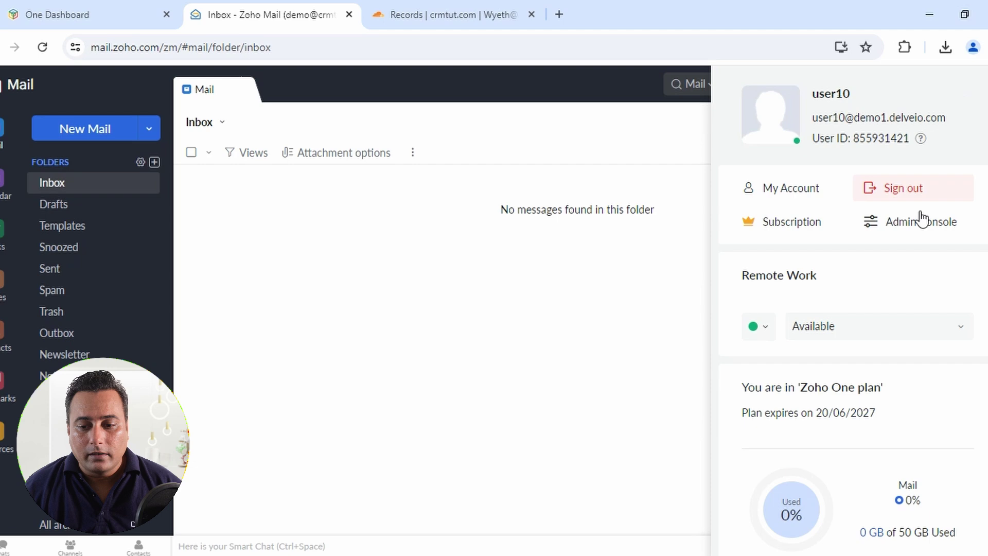
left_click(920, 223)
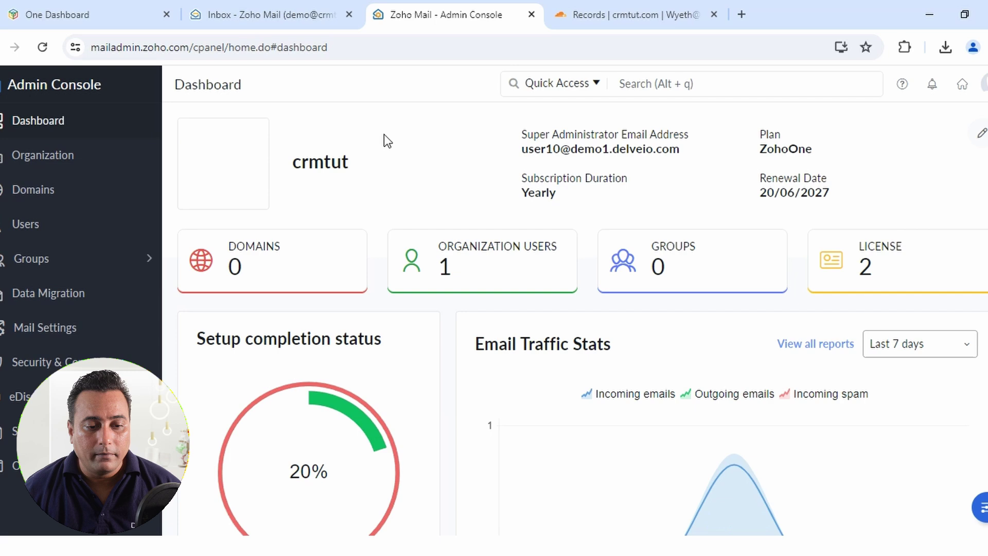
left_click(64, 198)
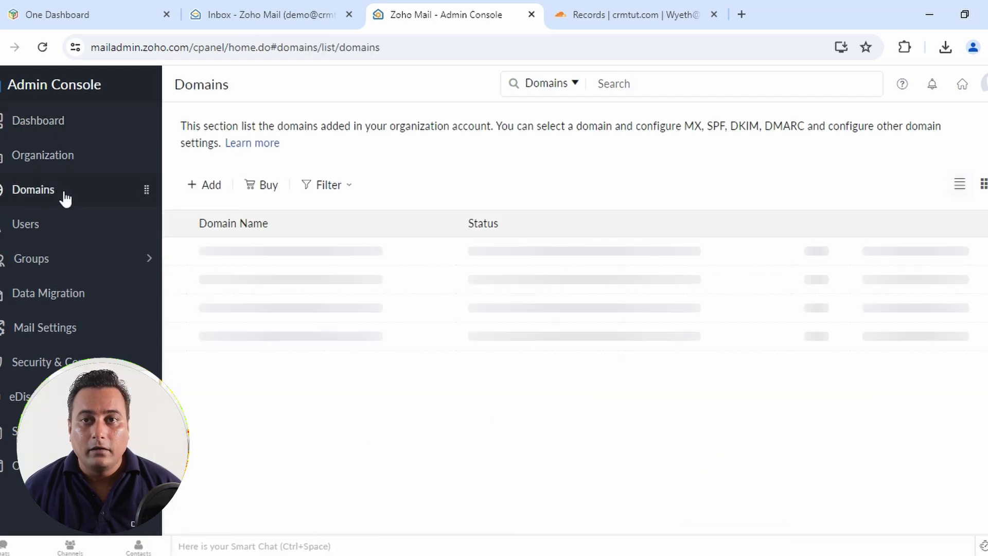
left_click(204, 186)
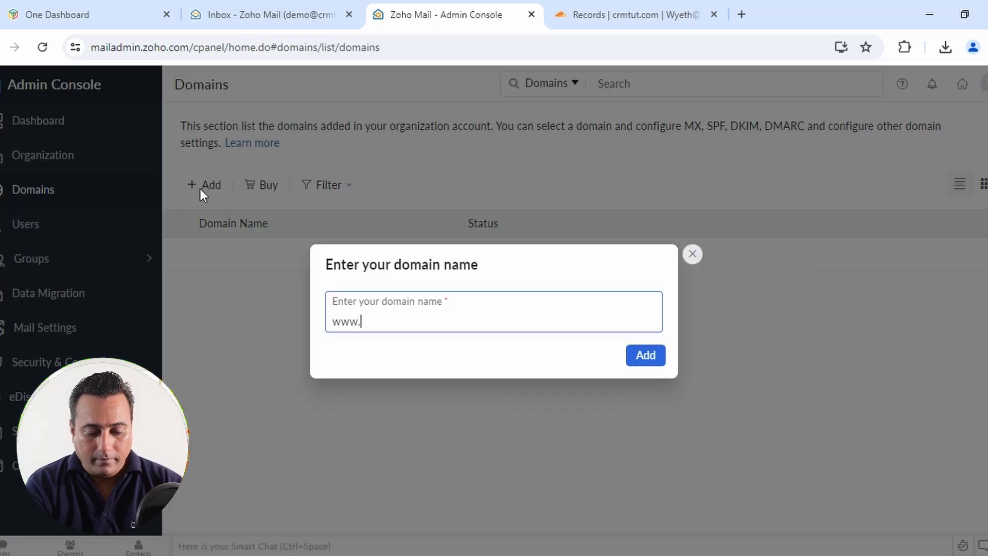
type("crm")
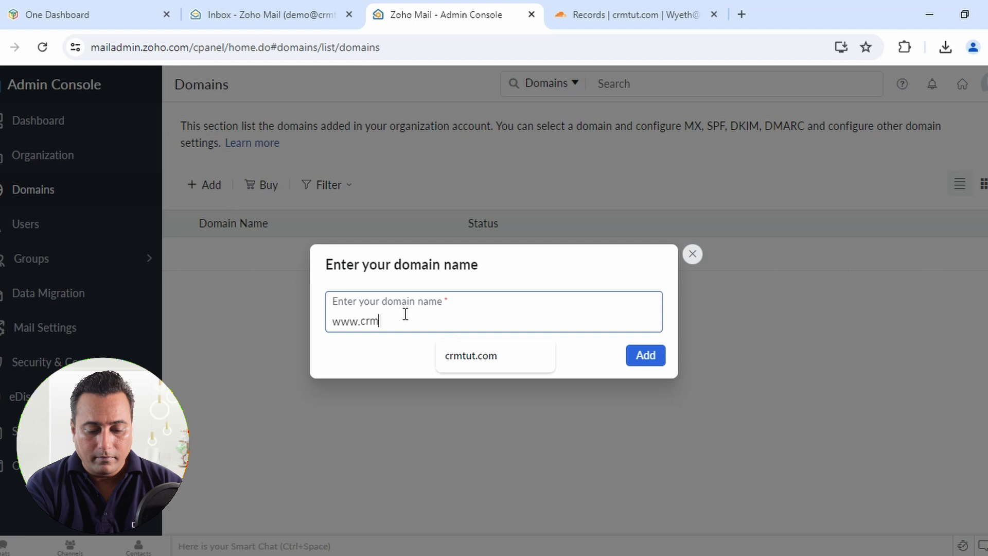
type("tut.com")
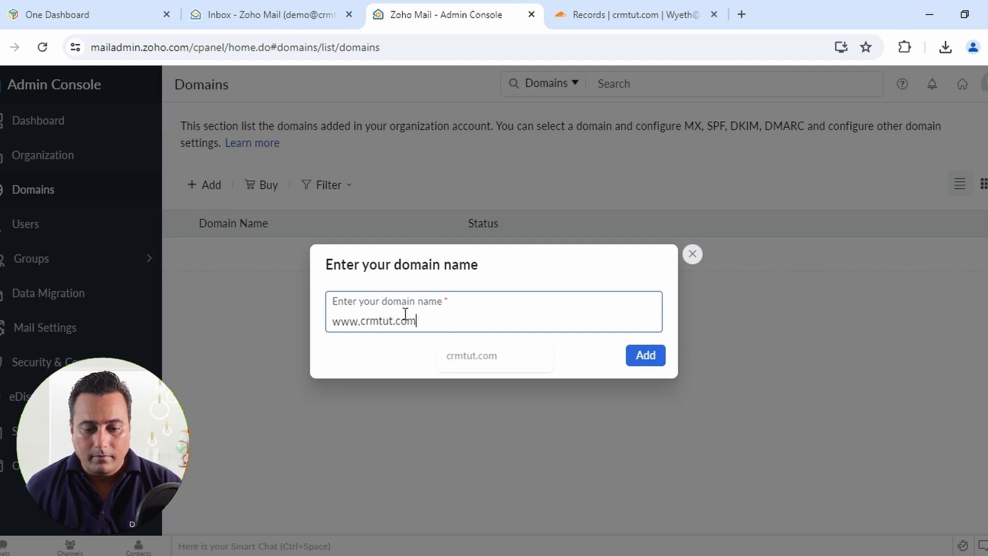
- Submit crmtut.com, choose manual TXT verification, and copy the TXT verification value
left_click(648, 356)
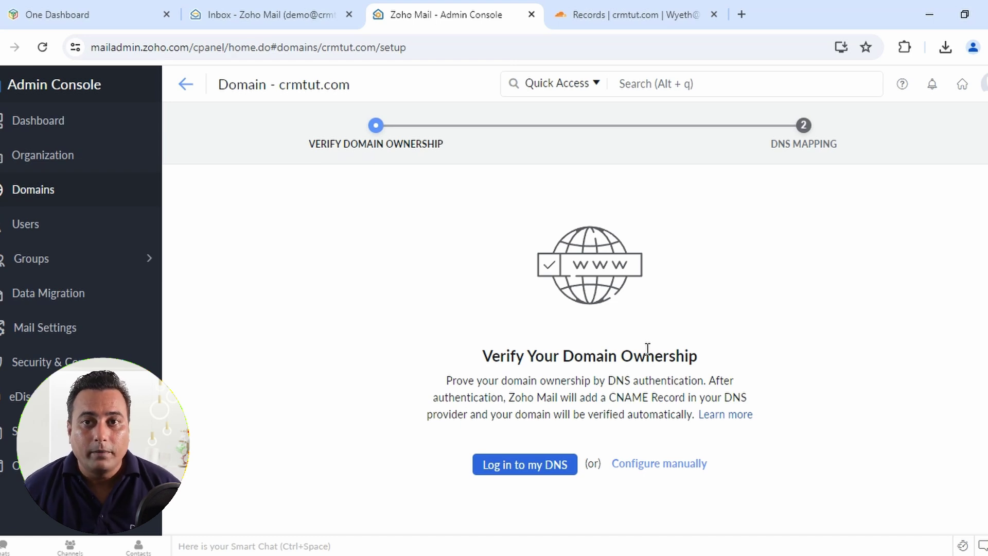
left_click(665, 465)
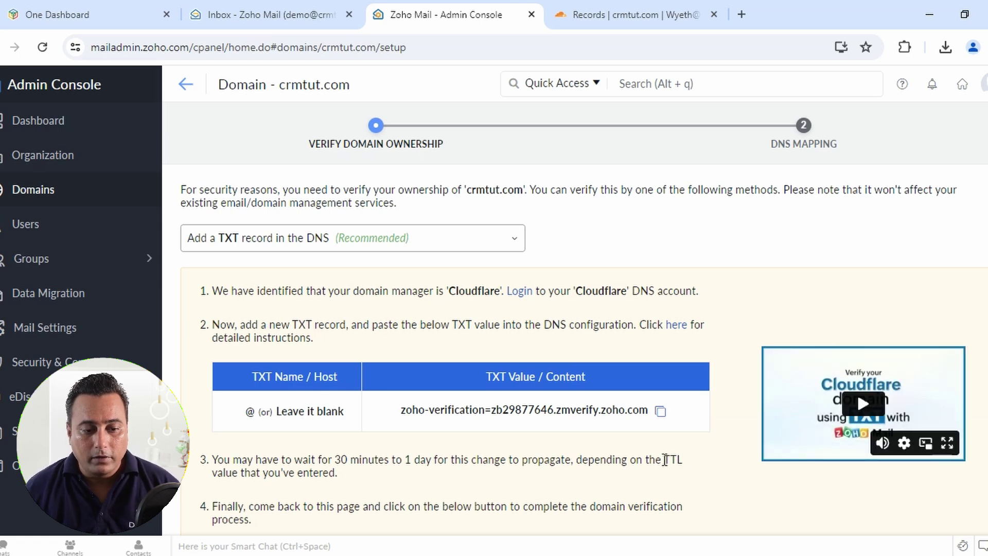
left_click(660, 412)
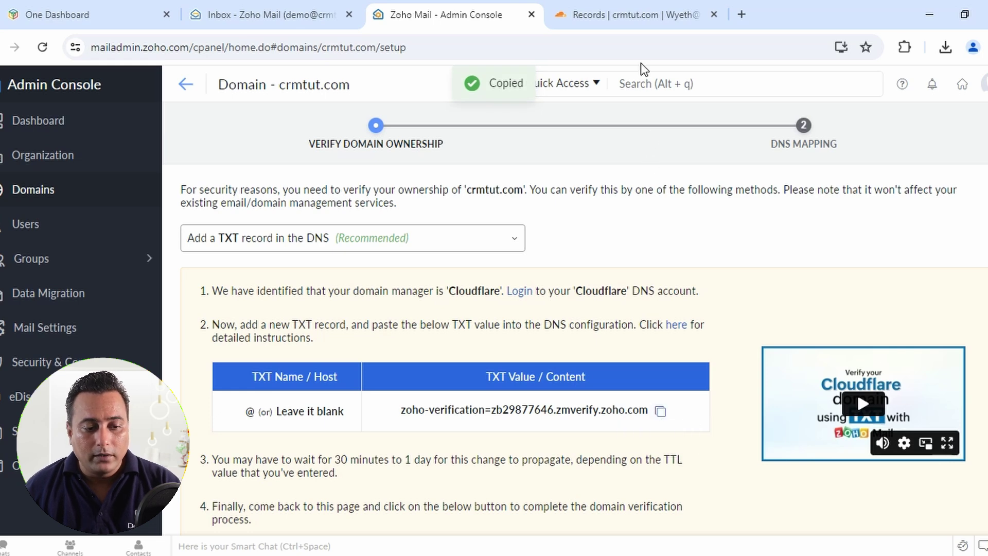
- Create a Cloudflare TXT record named @ holding Zoho's verification value for crmtut.com
left_click(636, 21)
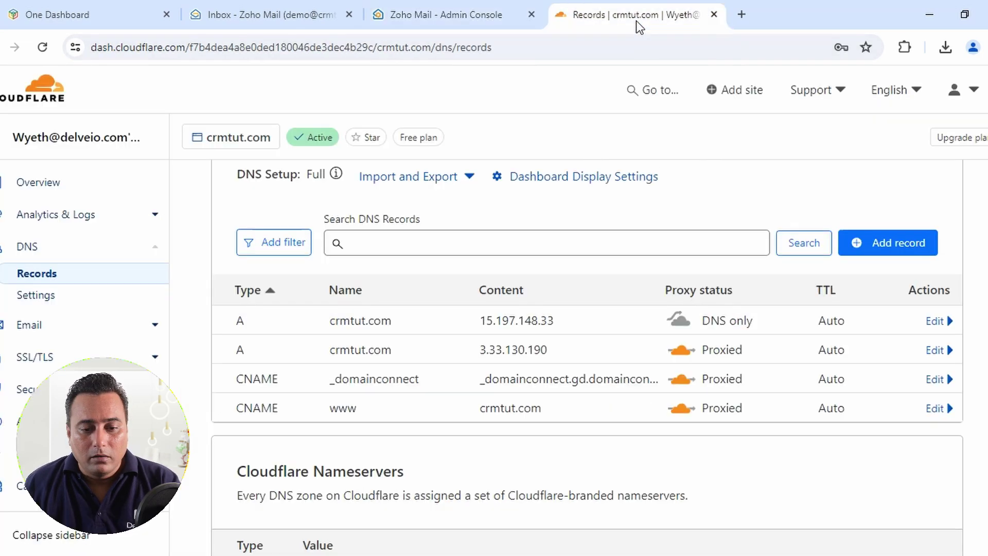
left_click(874, 249)
left_click_drag(308, 339, 264, 344)
type("txt")
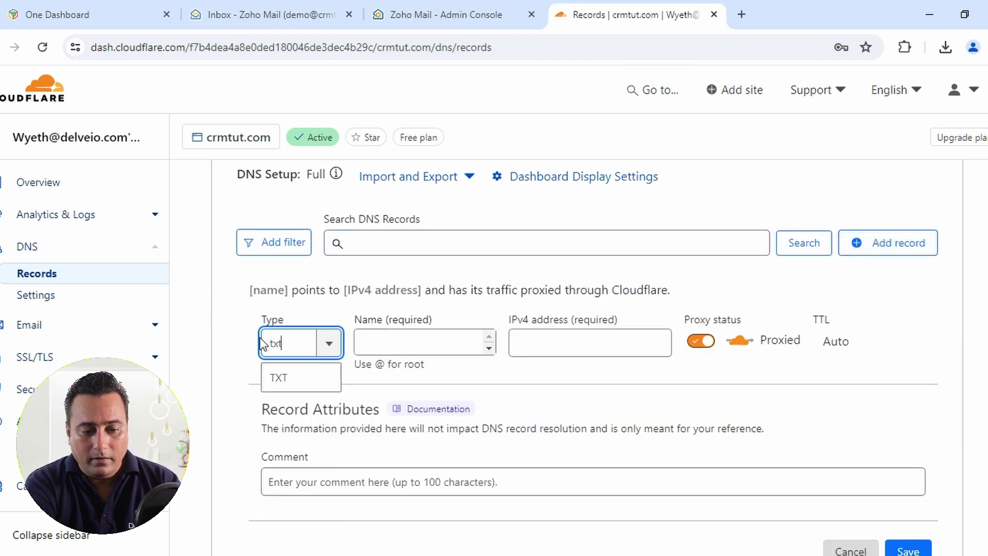
key("Return")
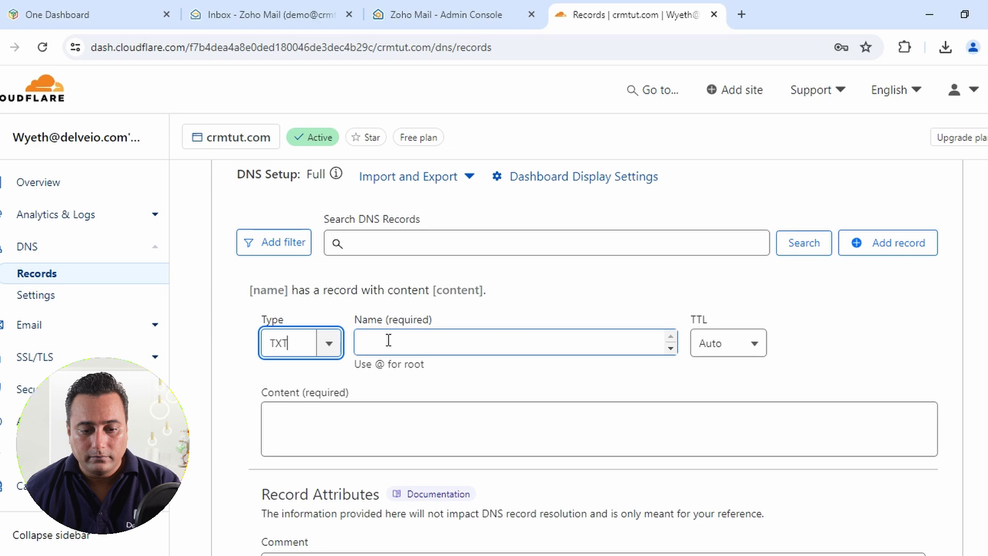
left_click(389, 340)
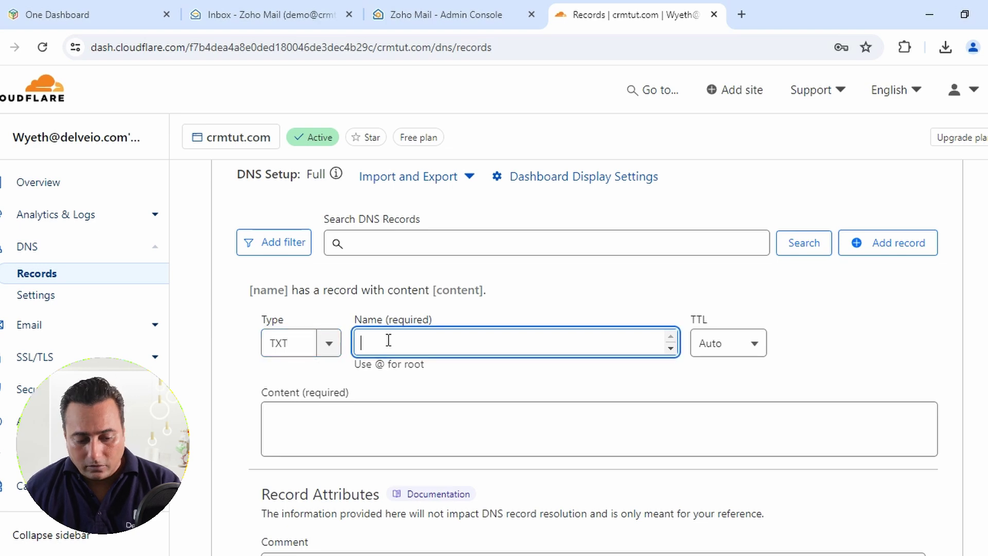
type("@")
left_click(377, 419)
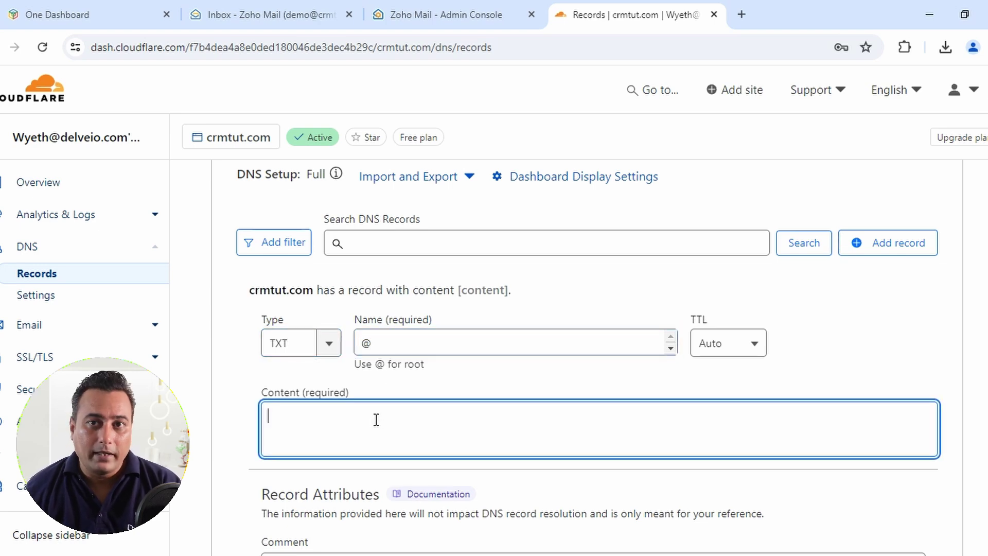
key("ctrl+v")
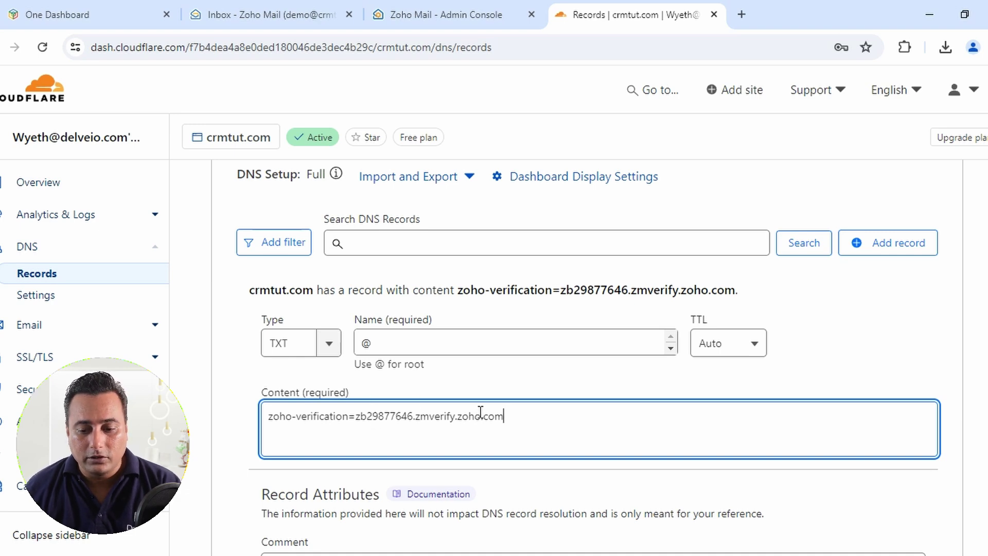
scroll(554, 414, "down", 3)
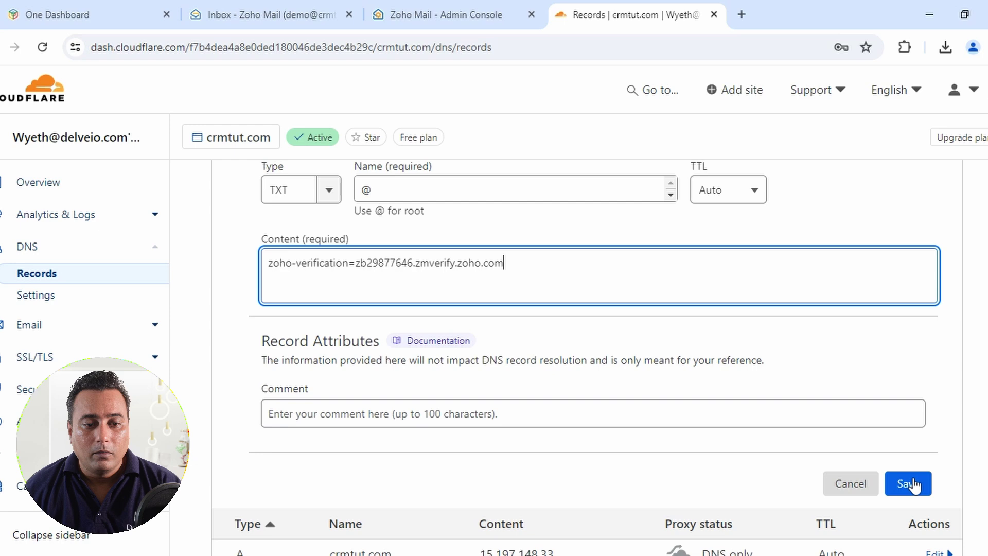
left_click(915, 483)
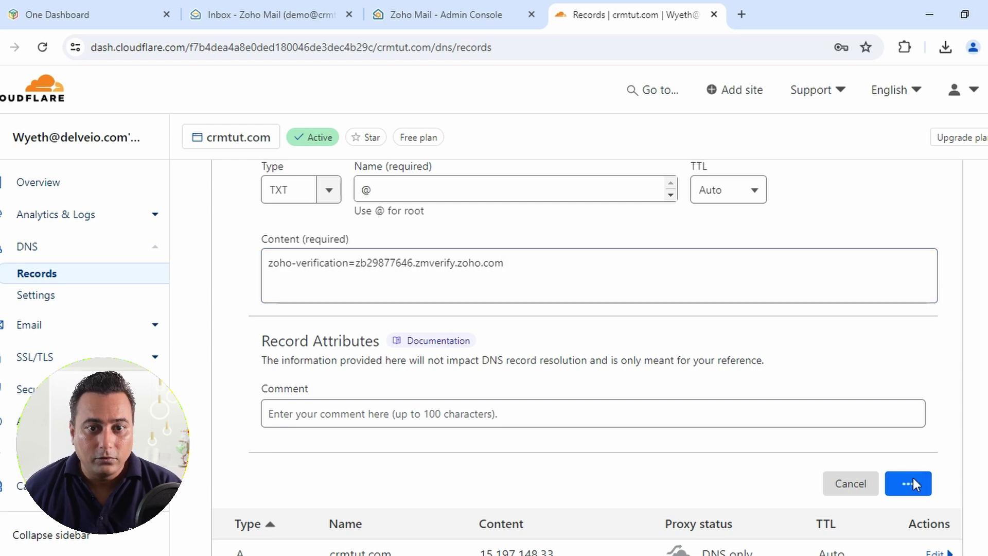
- Verify ownership of crmtut.com using the TXT record
left_click(492, 17)
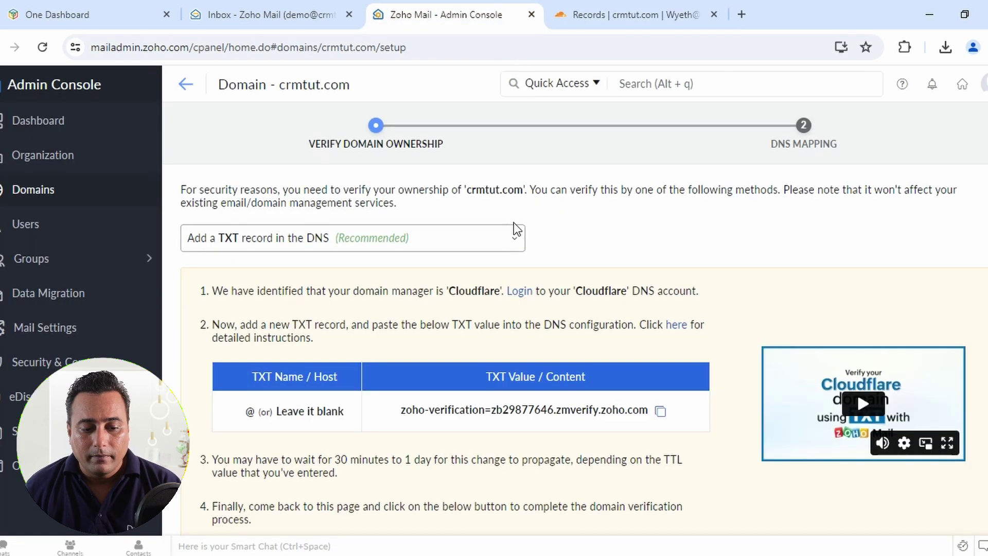
scroll(517, 229, "down", 2)
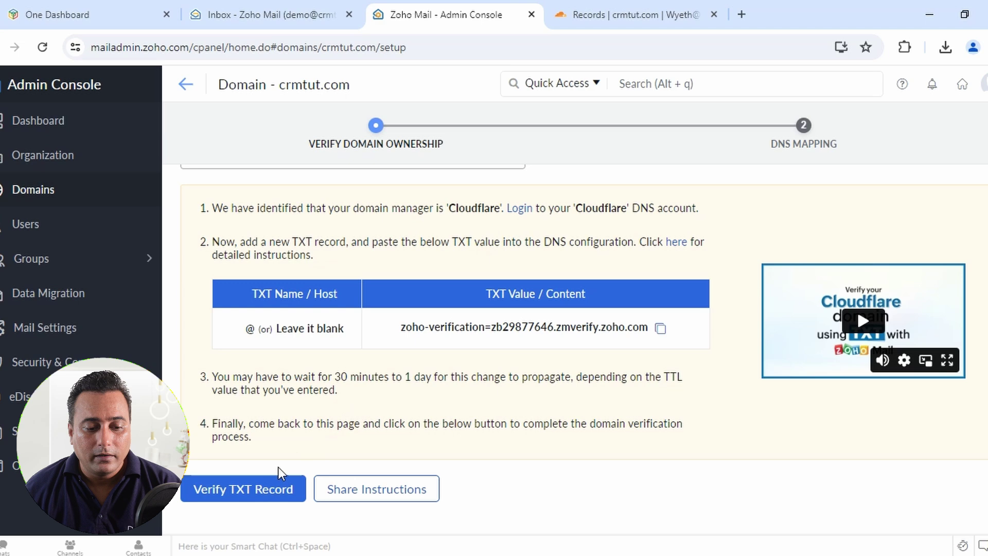
left_click(269, 489)
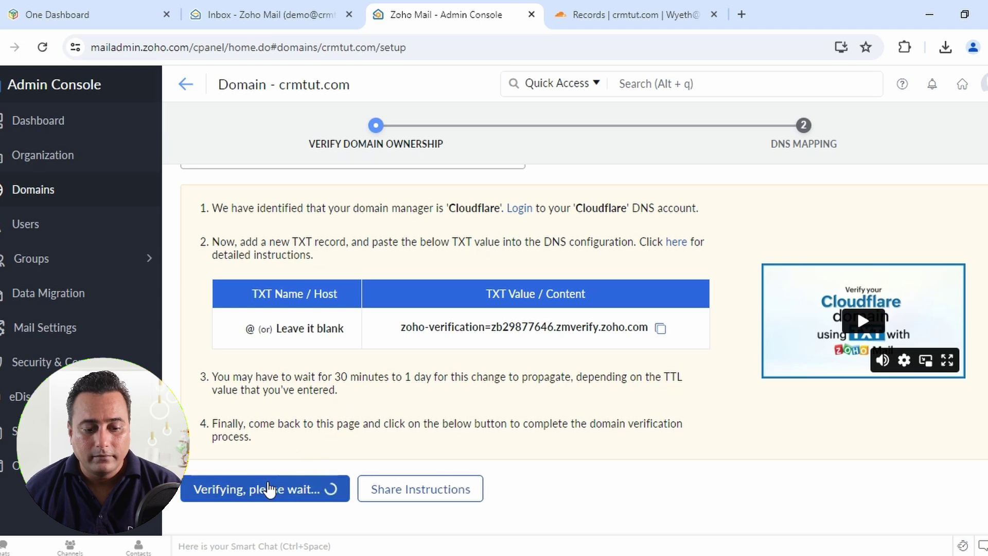
- Open the manual DNS mapping records and copy the mx.zoho.com value
left_click(605, 507)
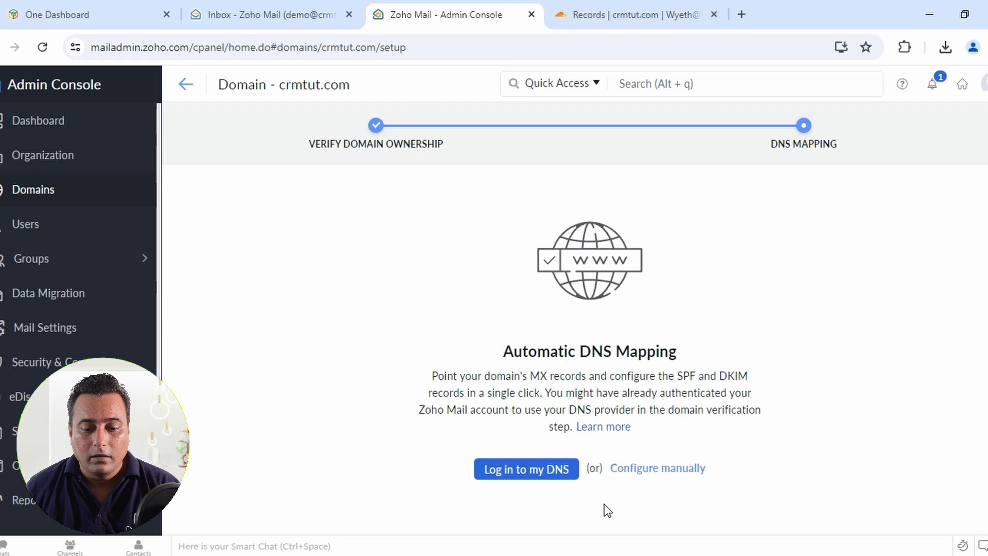
left_click(652, 470)
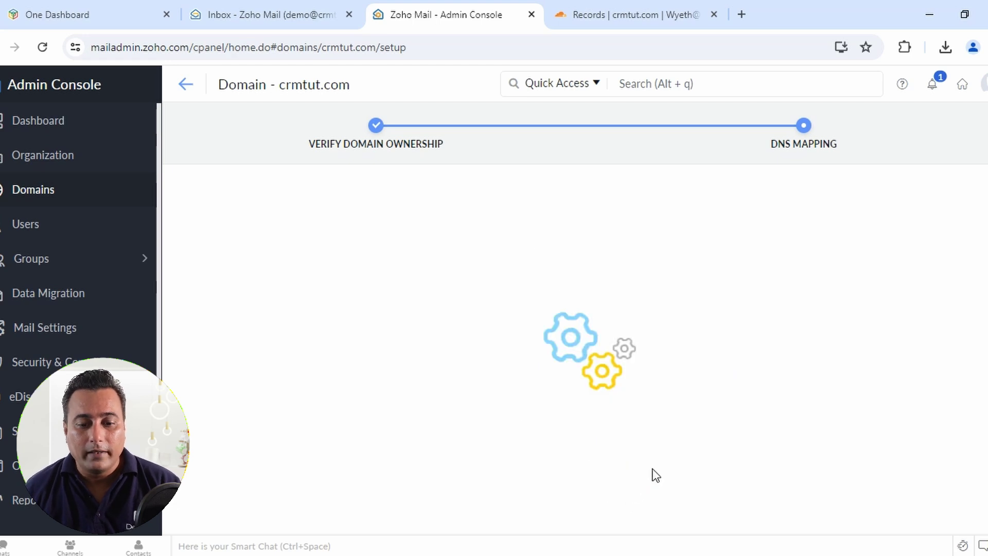
scroll(652, 471, "down", 3)
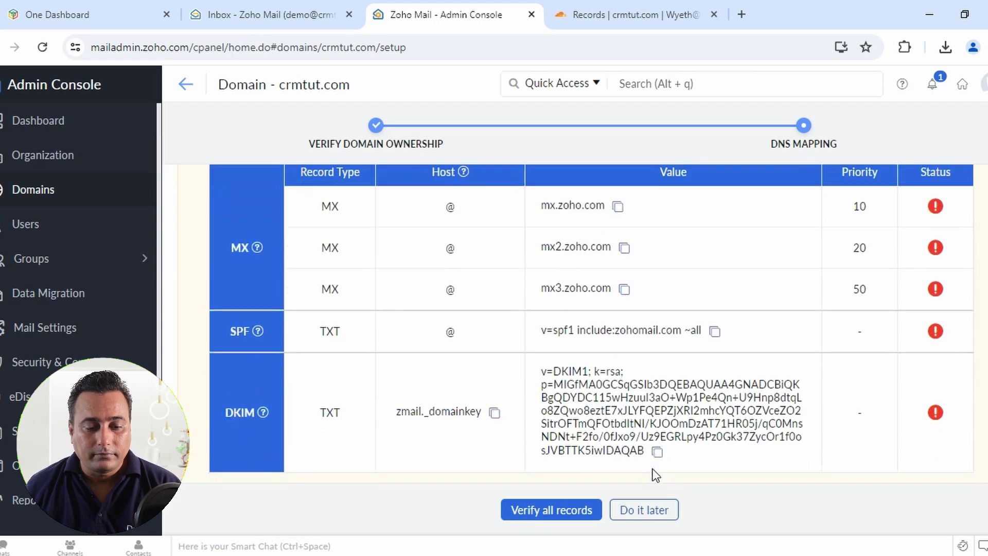
left_click(619, 208)
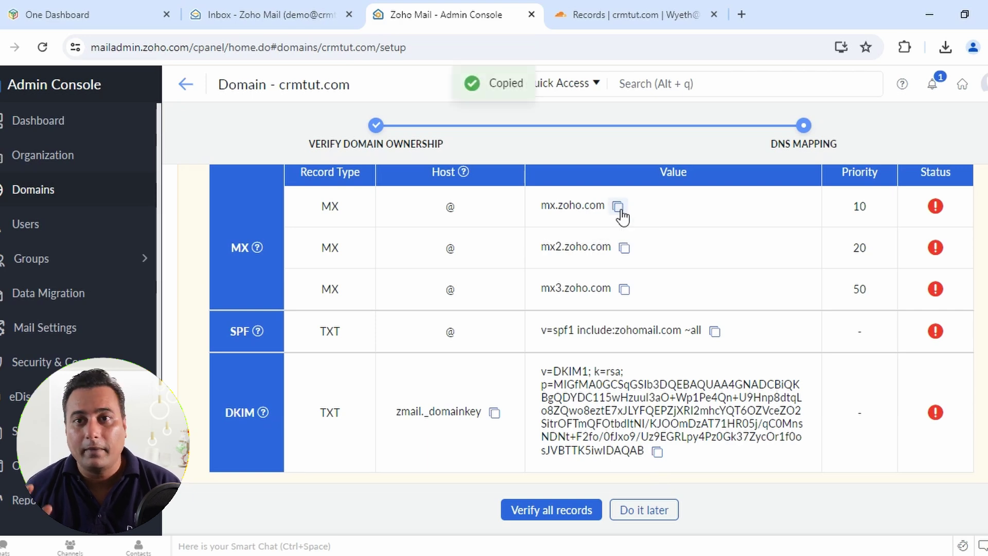
- Save a Cloudflare MX record named @ pointing to mx.zoho.com with priority 10
left_click(656, 22)
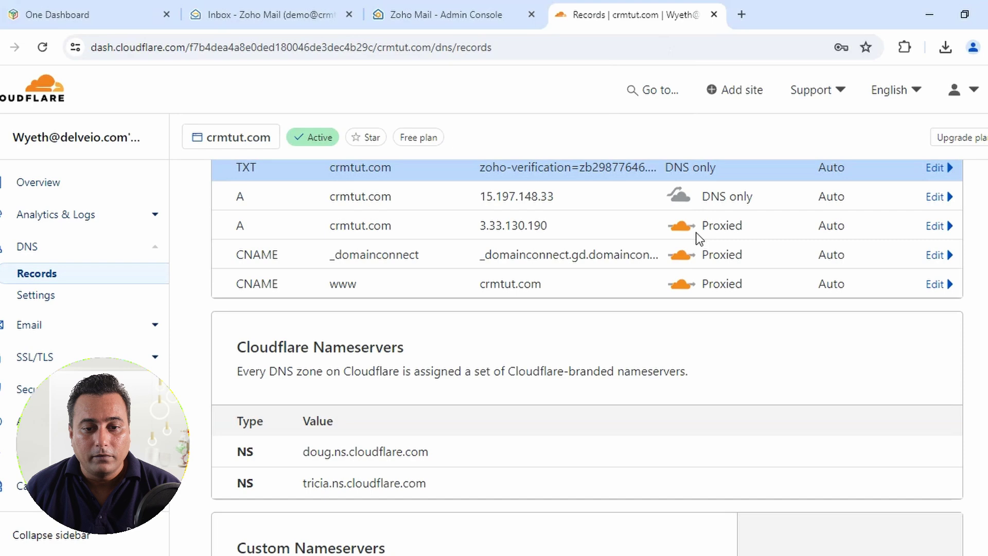
scroll(692, 283, "up", 5)
scroll(617, 358, "down", 2)
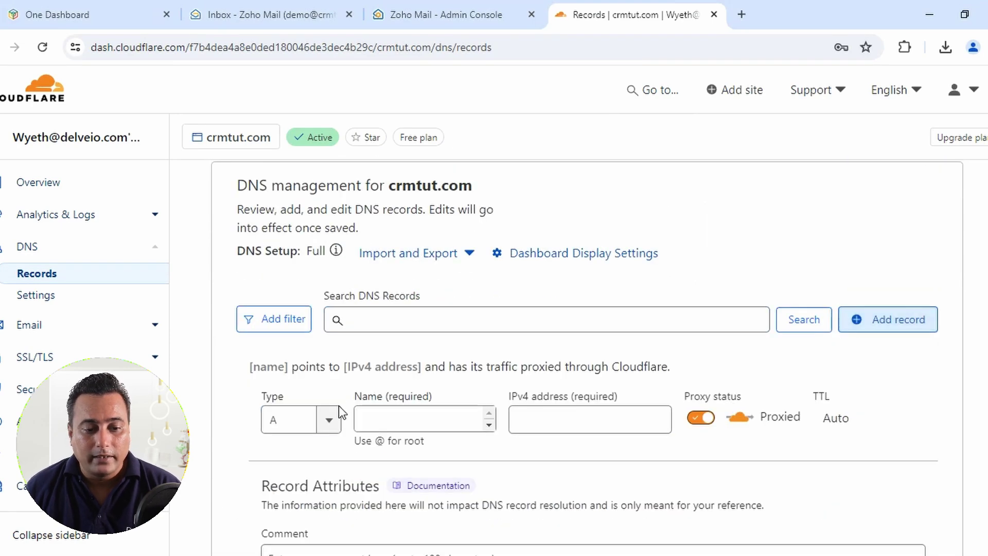
left_click(270, 417)
type("m")
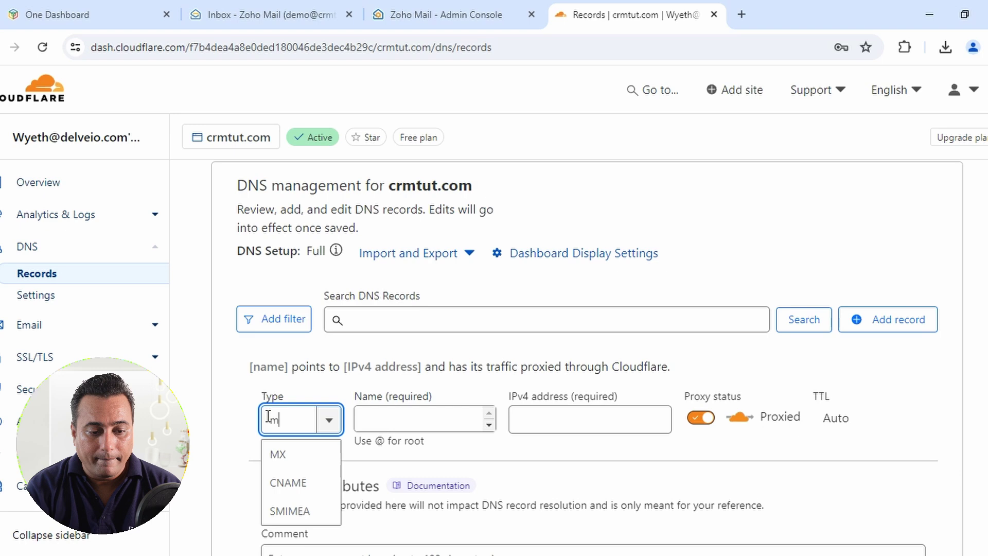
type("x")
left_click(311, 451)
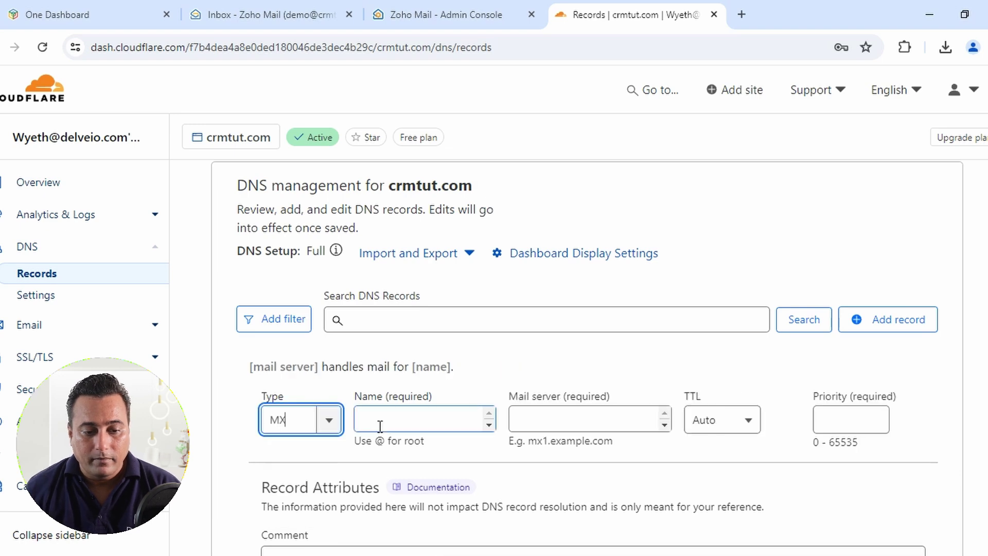
left_click(388, 421)
type("@")
left_click(531, 418)
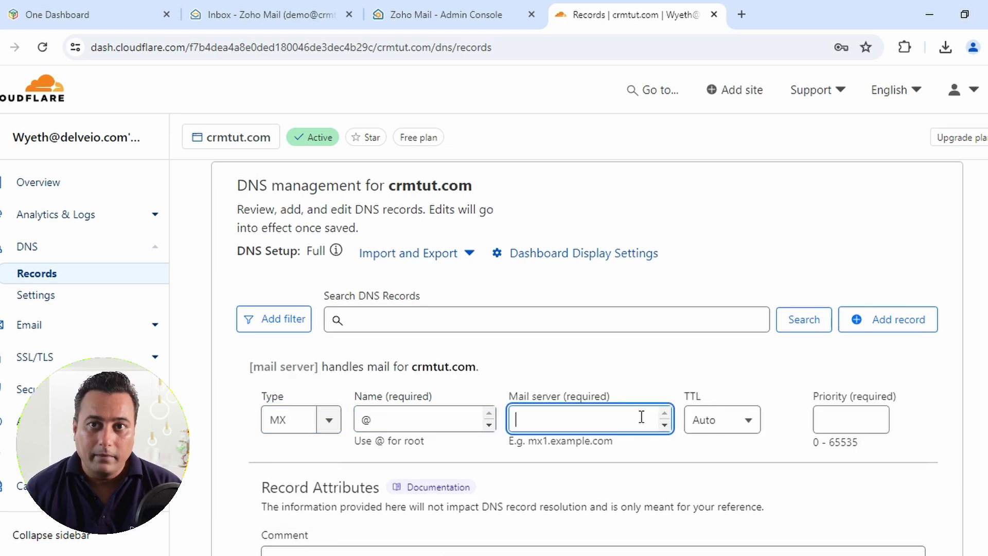
key("ctrl+v")
left_click(821, 417)
type("10")
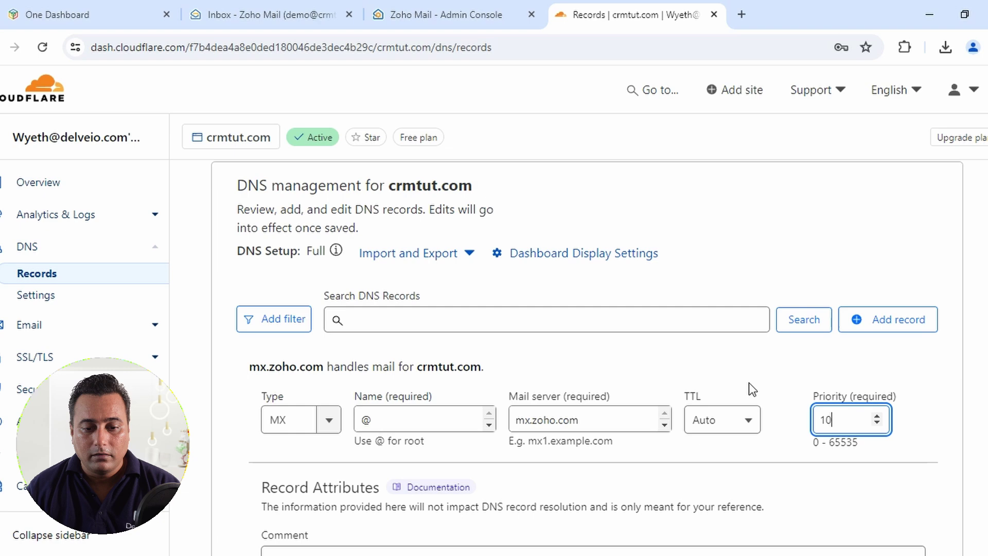
scroll(745, 371, "down", 3)
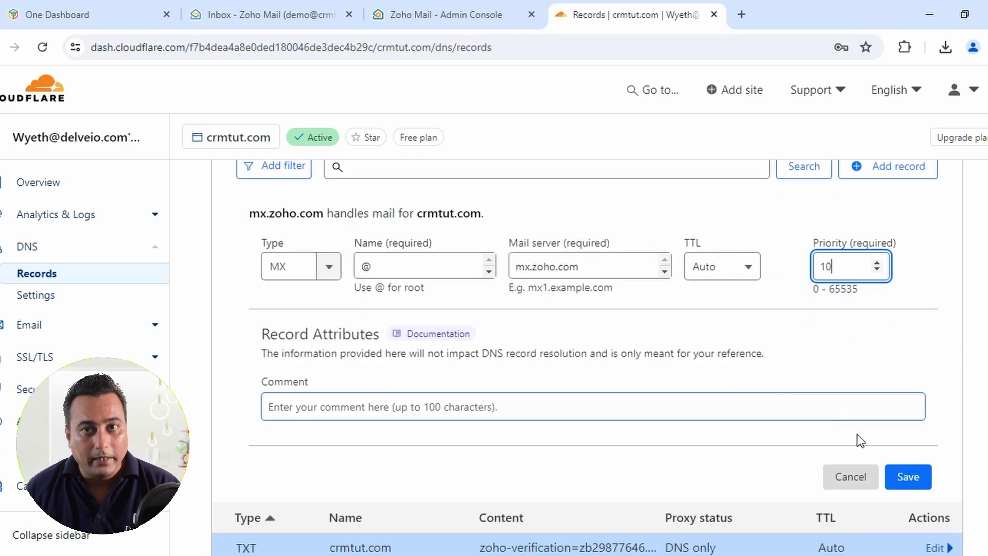
left_click(911, 477)
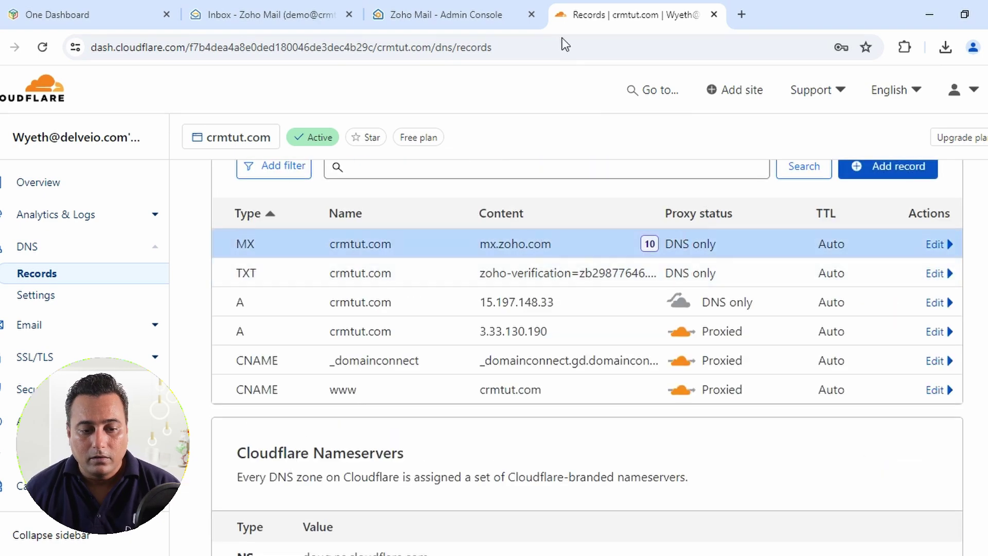
- Copy mx2.zoho.com and fill a new Cloudflare MX record: name @, mx2.zoho.com, priority 20
left_click(514, 11)
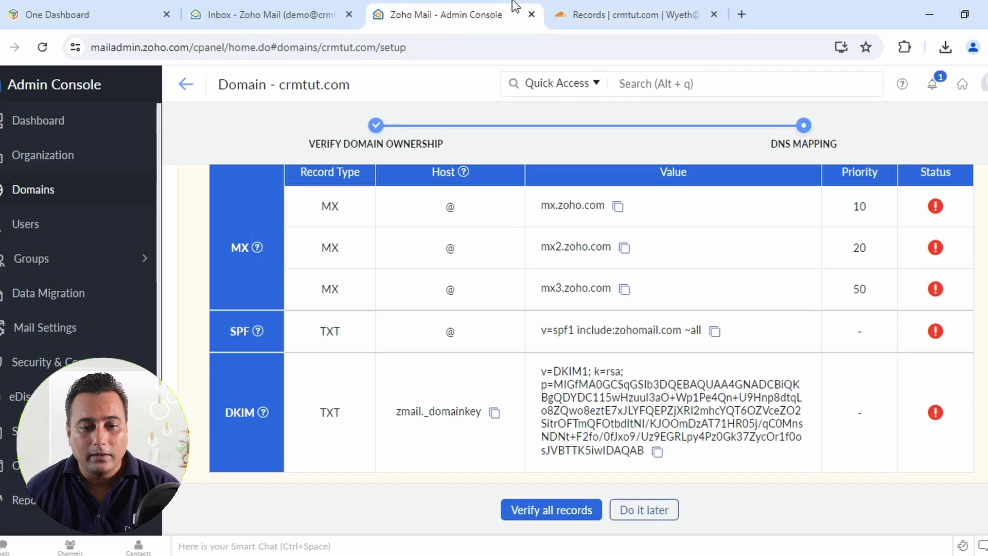
left_click(623, 250)
left_click(666, 4)
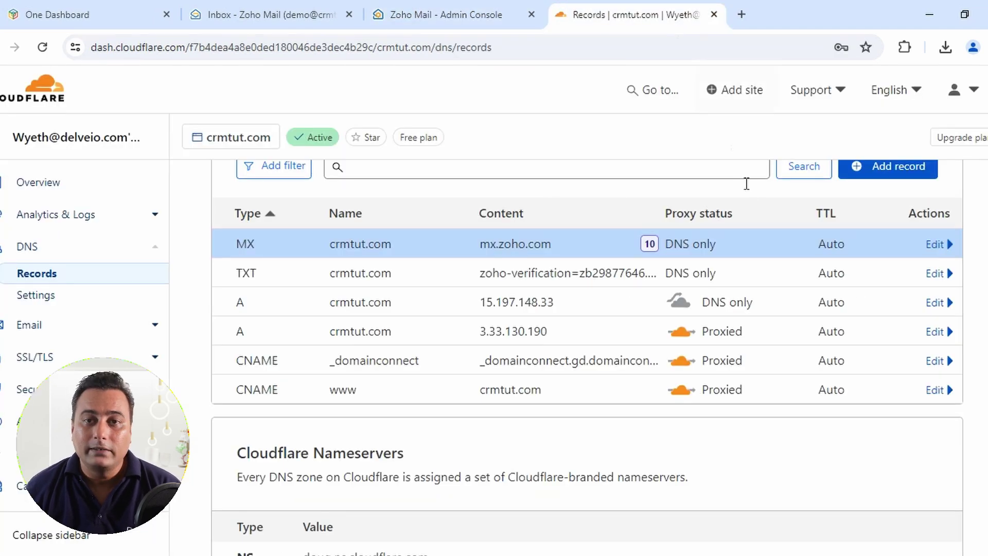
left_click(875, 169)
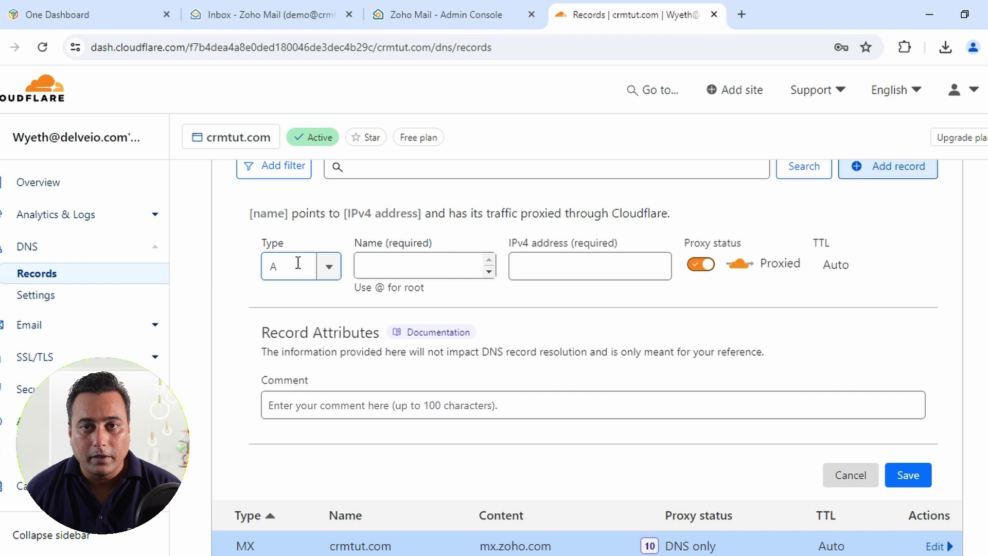
left_click(280, 265)
type("m")
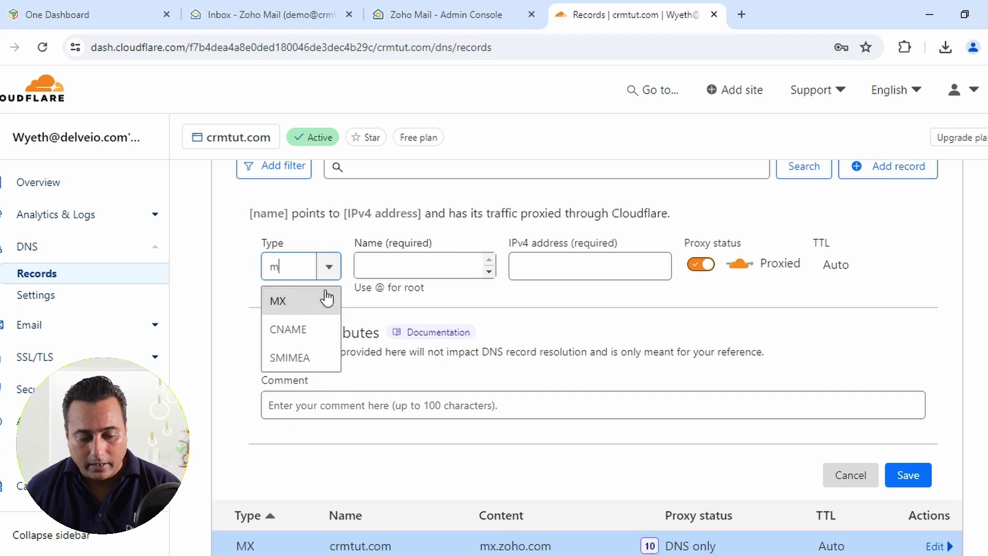
key("Return")
left_click(383, 267)
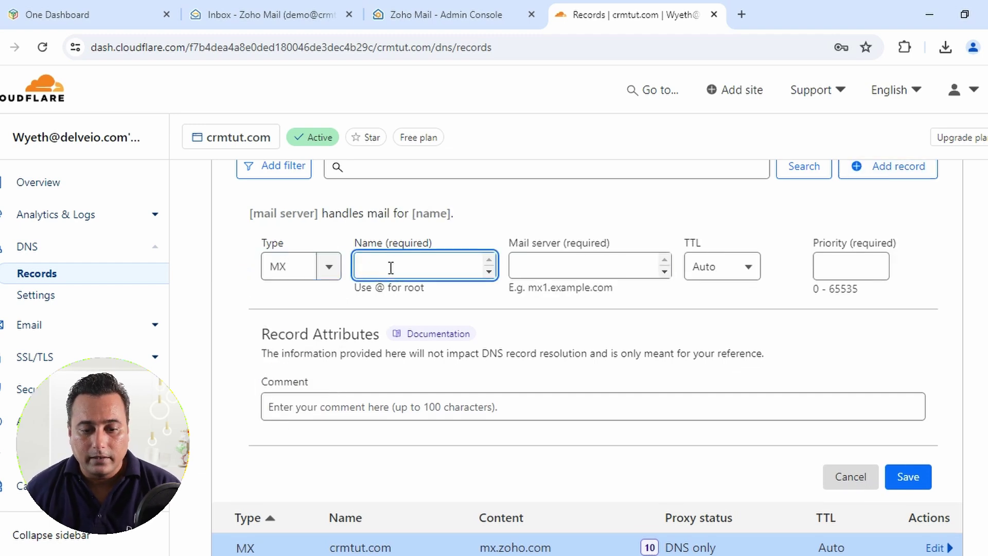
type("@")
key("Tab")
key("ctrl+v")
left_click(828, 268)
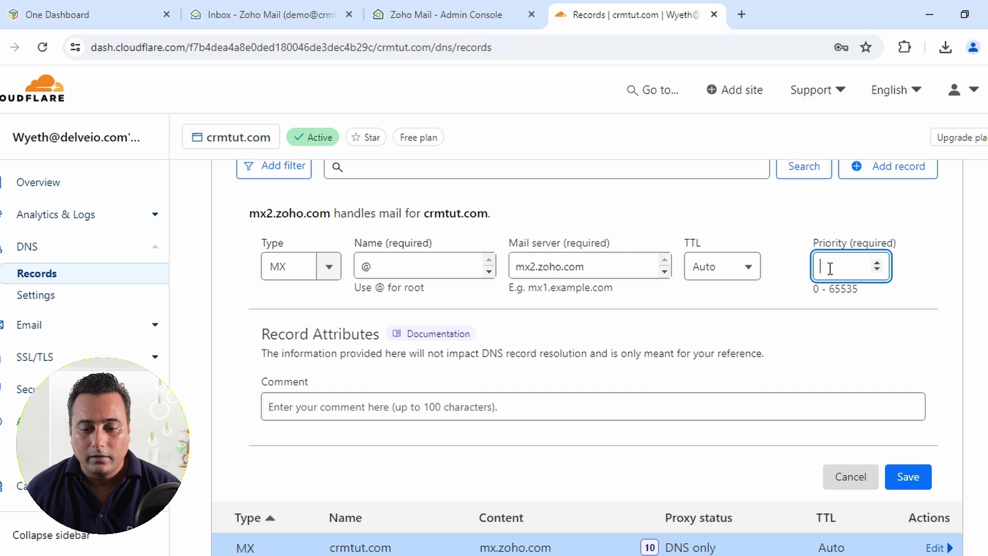
type("20")
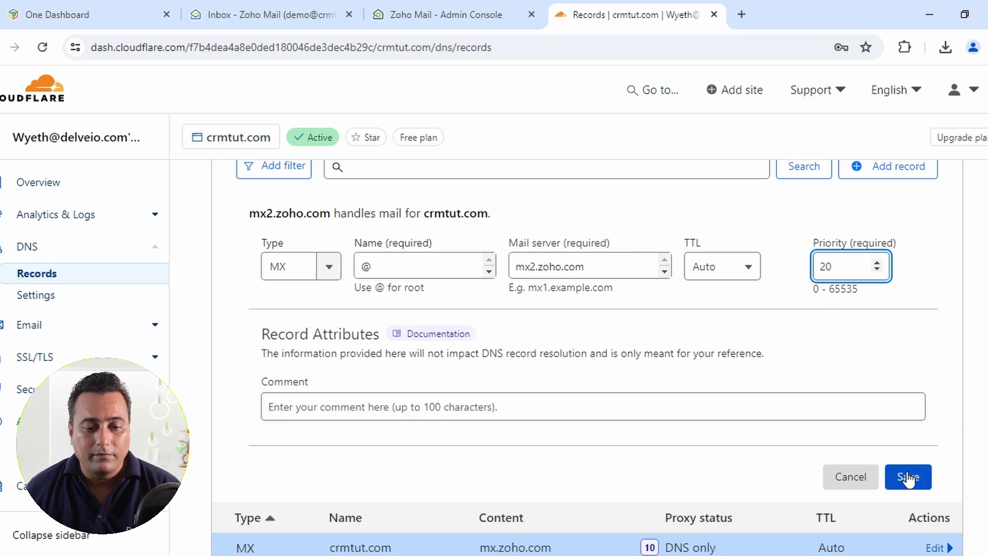
type("20")
- Copy mx3.zoho.com from Zoho and start a new MX-type record in Cloudflare
left_click(499, 18)
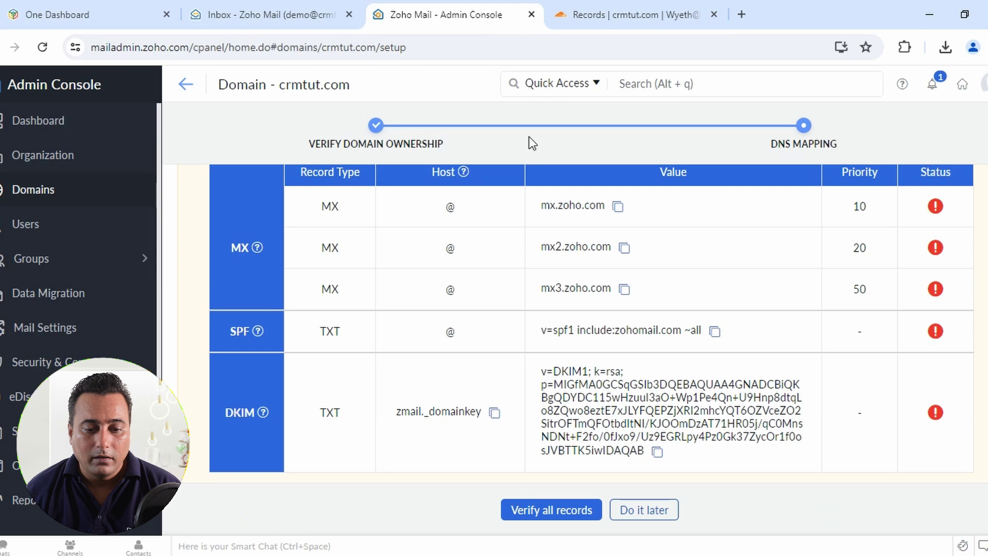
left_click(625, 290)
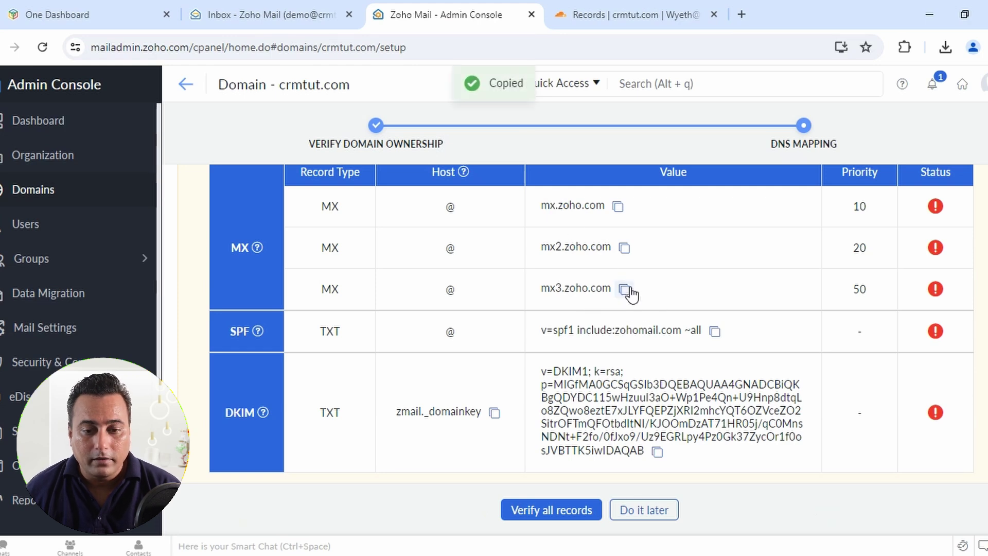
left_click(613, 14)
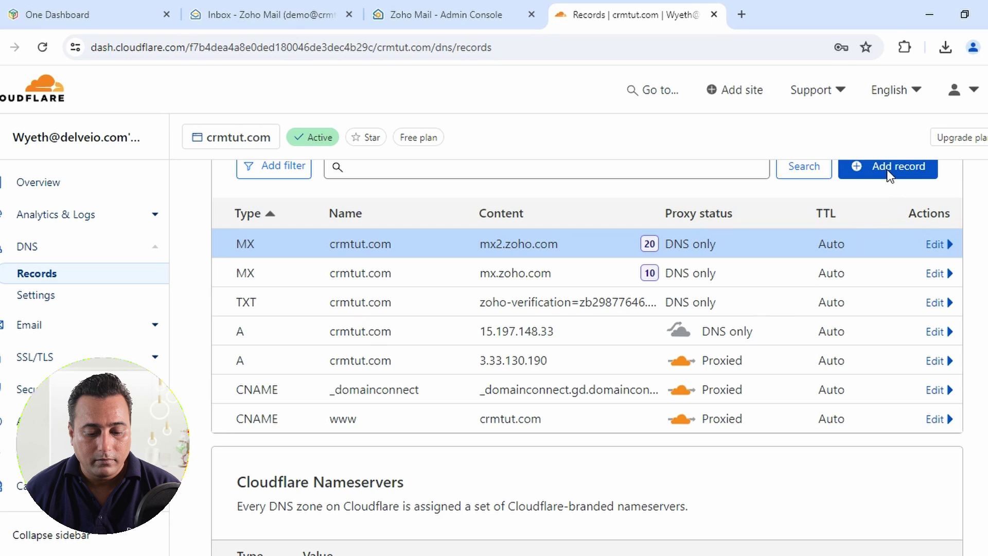
left_click(887, 172)
left_click(278, 270)
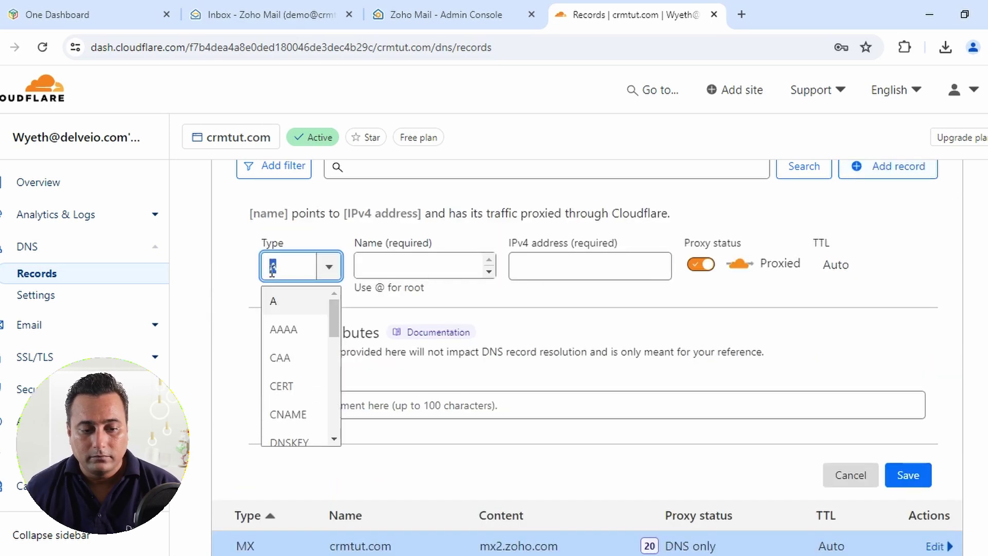
type("m")
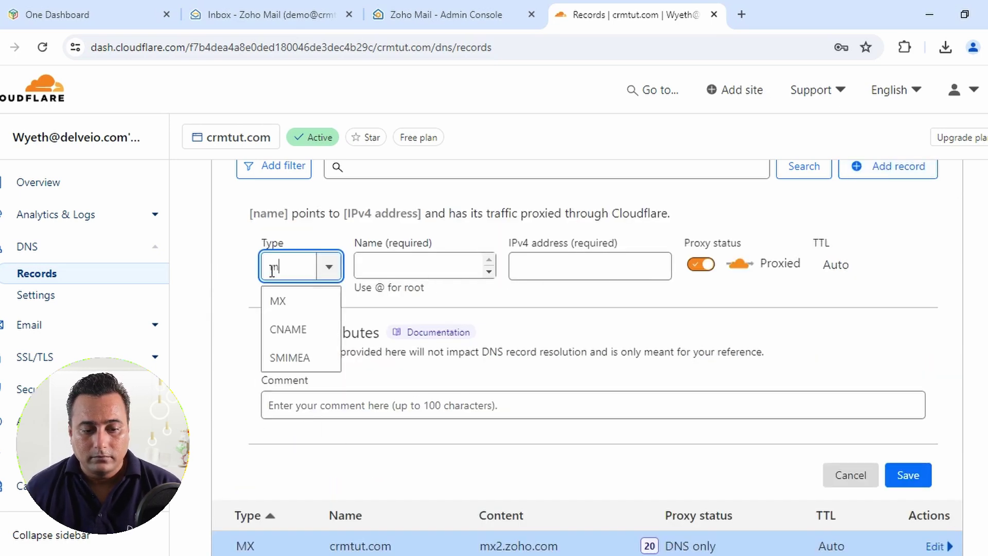
left_click(282, 301)
- Give the record name @, mail server mx3.zoho.com and priority 50, and save it
left_click(378, 266)
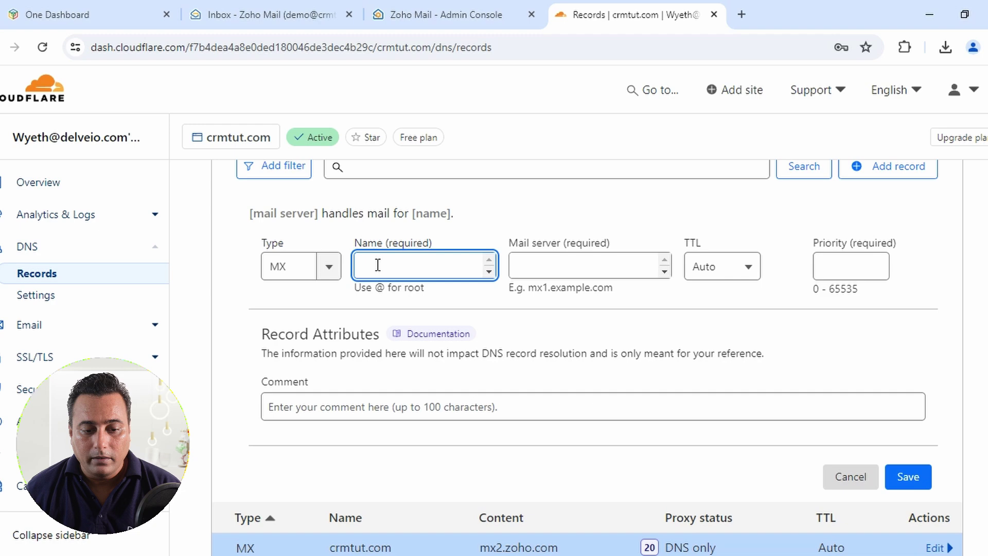
type("@")
left_click(598, 266)
key("ctrl+v")
left_click(840, 263)
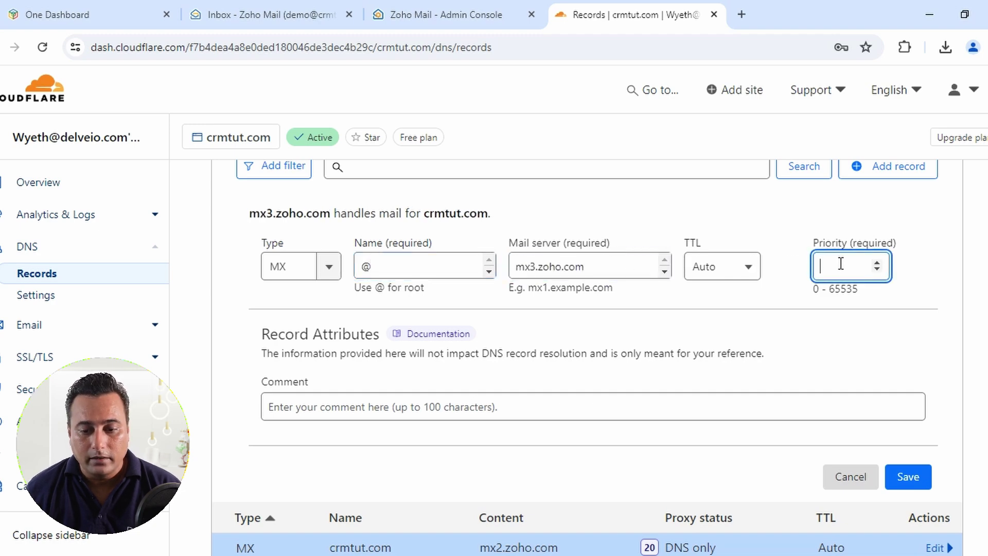
type("50")
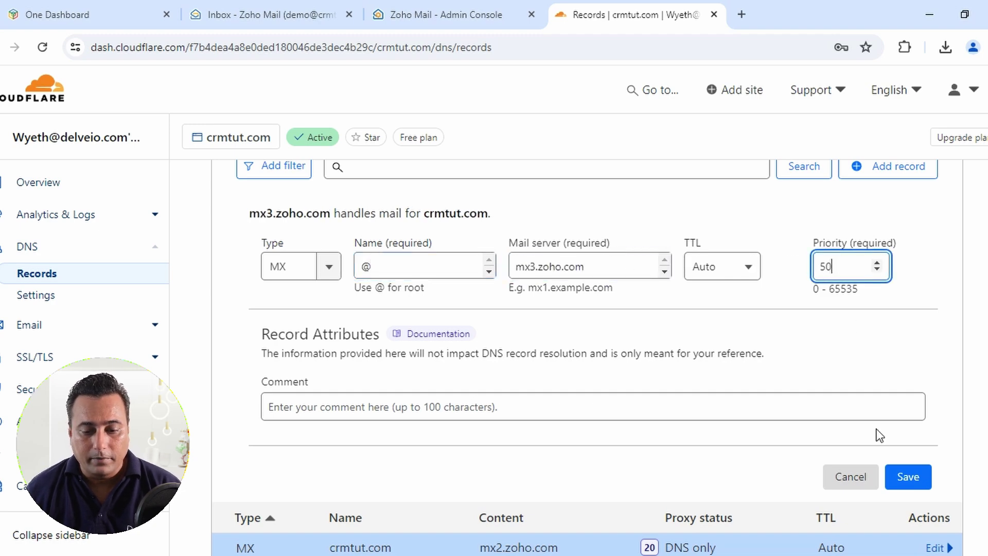
left_click(898, 491)
left_click(900, 493)
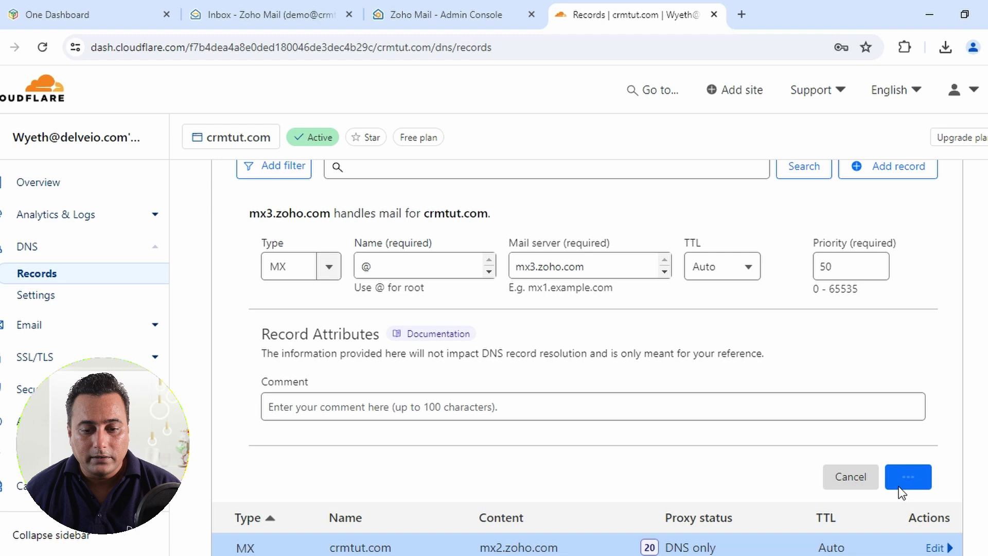
- Copy Zoho's SPF value and start a new TXT-type record in Cloudflare
left_click(473, 14)
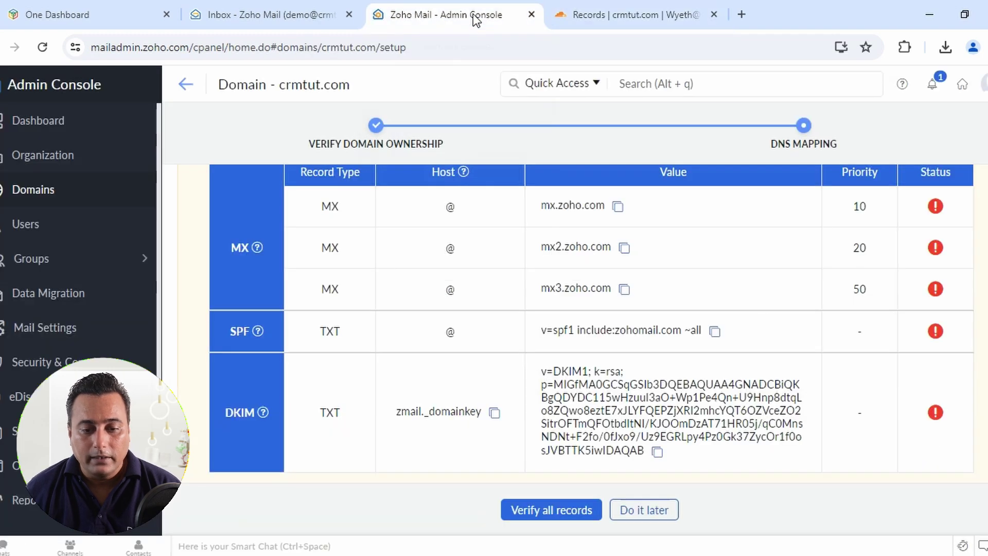
left_click(715, 332)
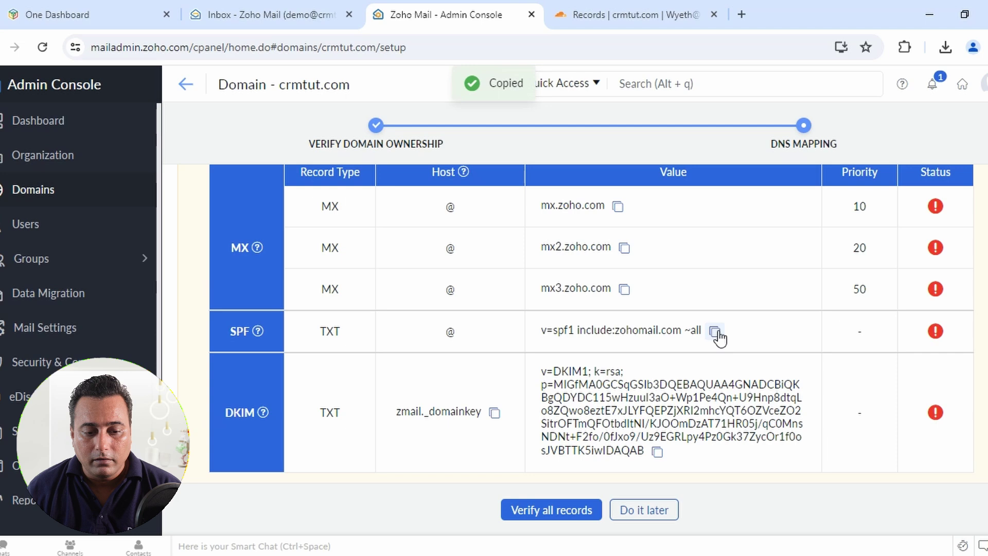
left_click(629, 16)
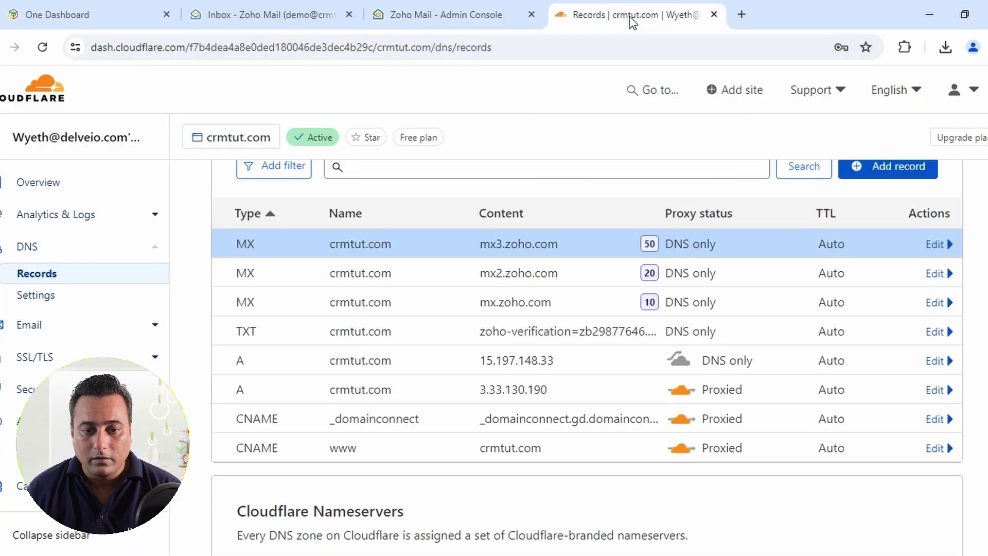
left_click(877, 180)
left_click(272, 265)
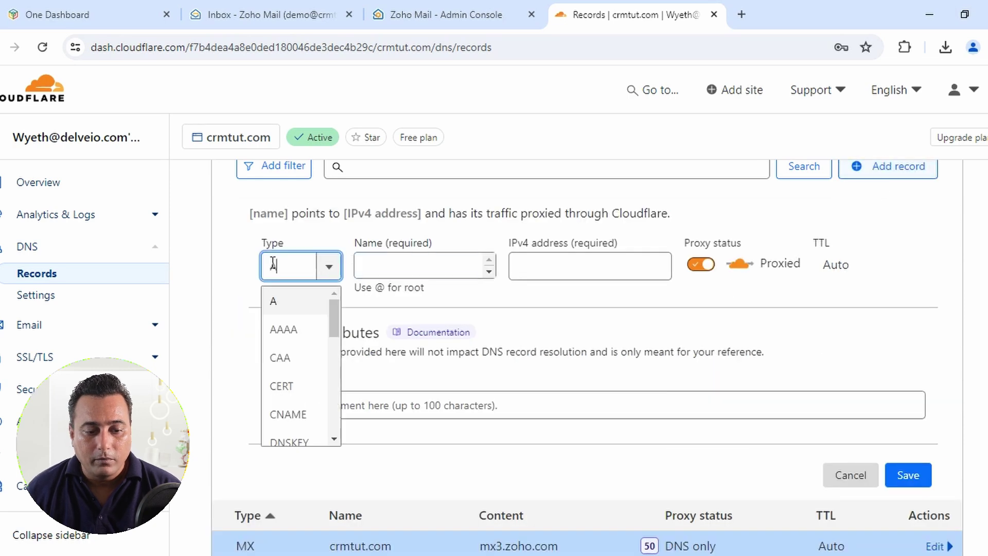
type("tx")
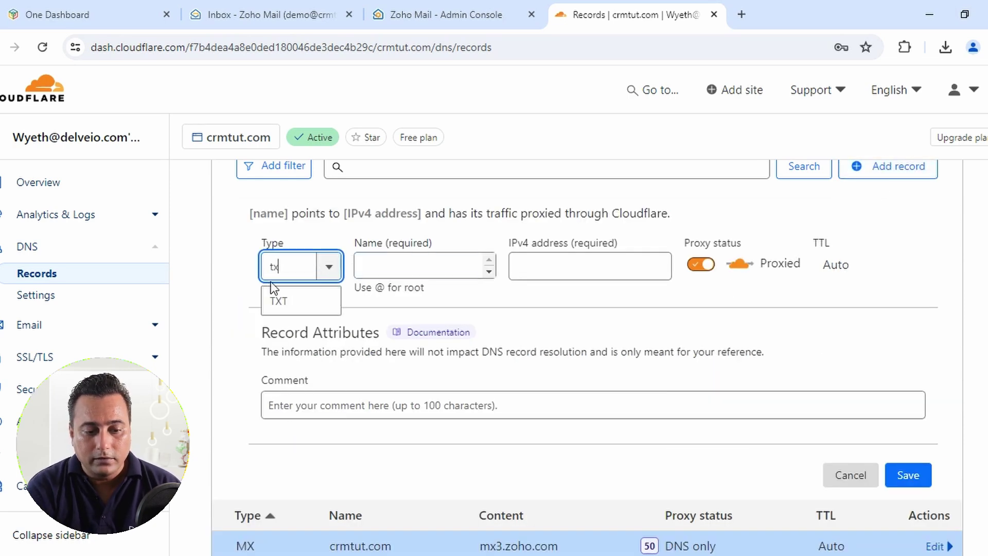
left_click(280, 302)
- Name the record @, paste v=spf1 include:zohomail.com ~all as content, and save it
left_click(389, 268)
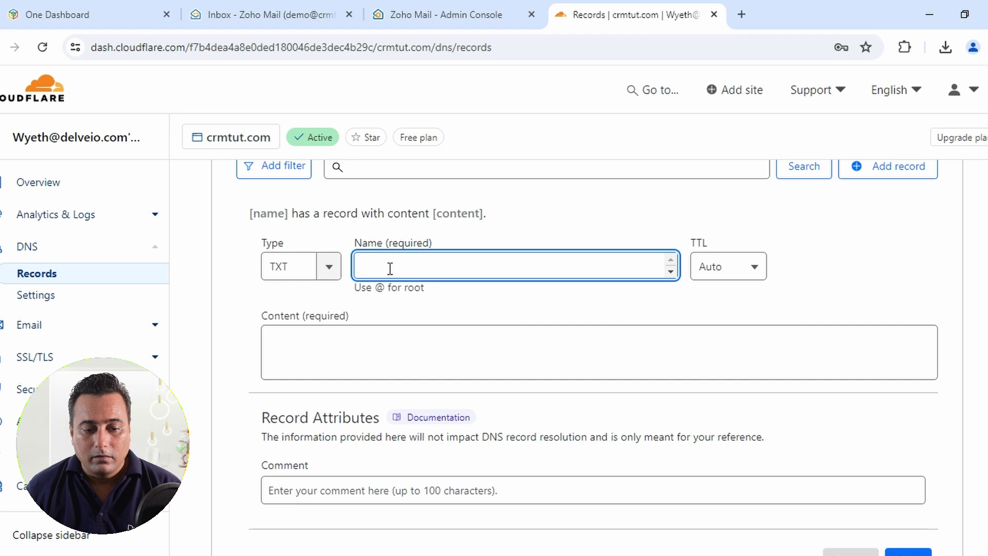
type("@")
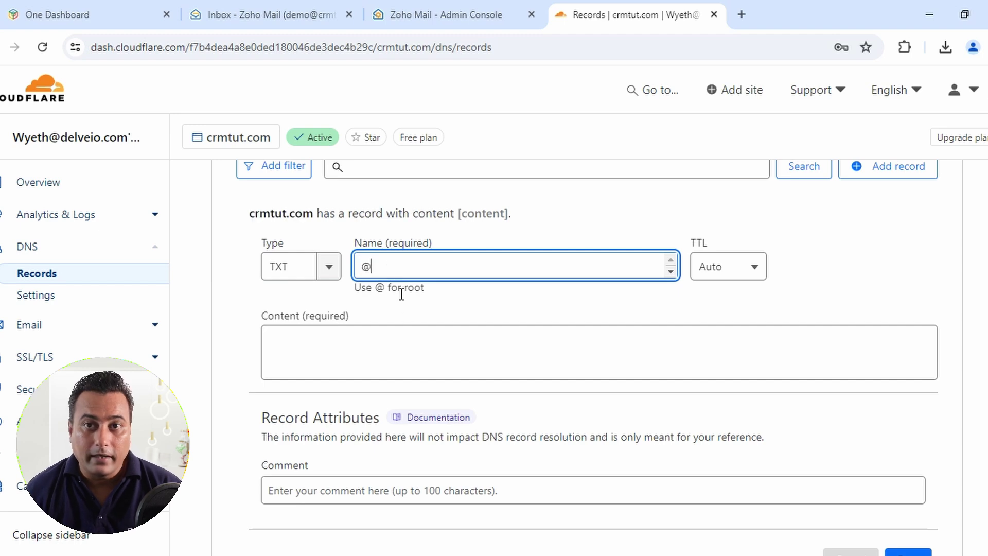
left_click(407, 341)
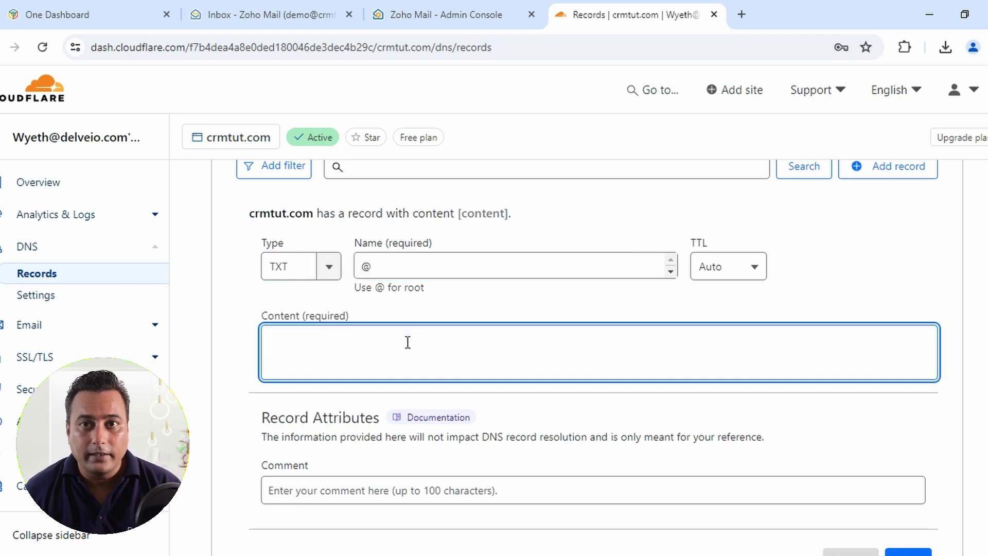
key("ctrl+v")
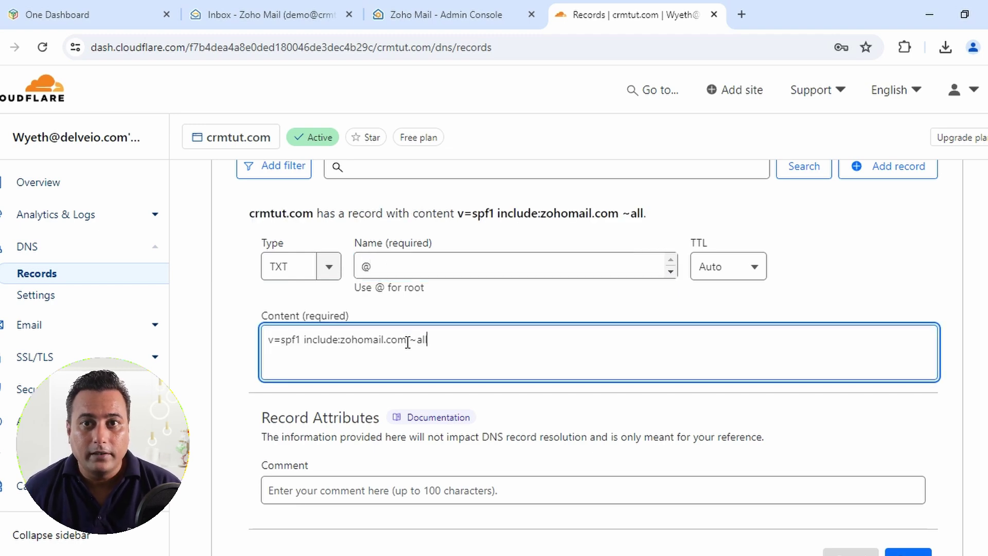
left_click(877, 300)
scroll(877, 300, "down", 2)
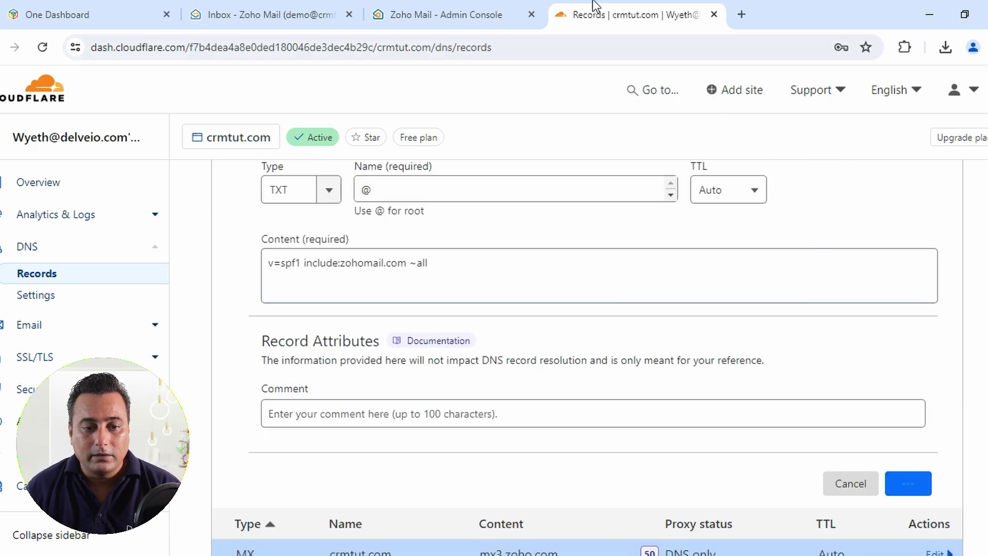
left_click(521, 14)
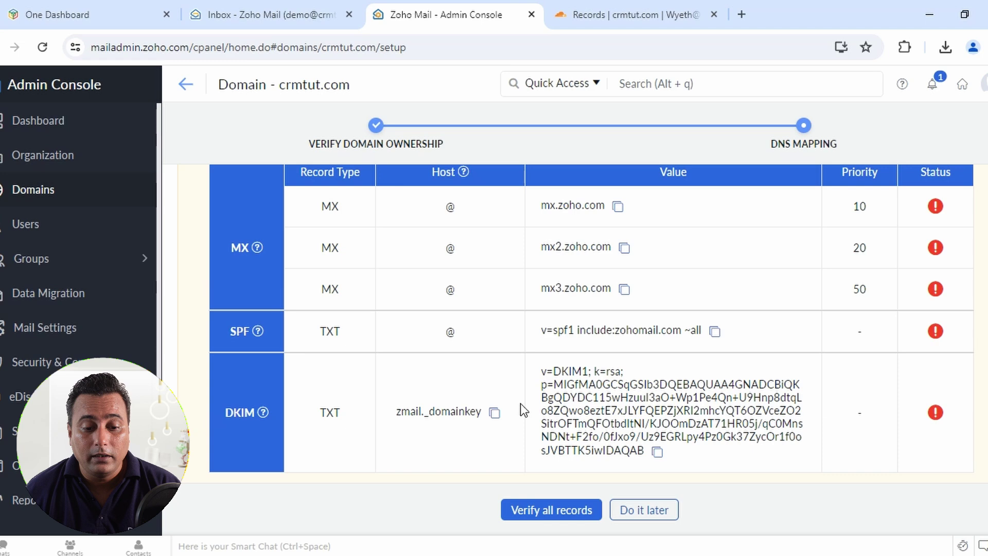
- Copy the DKIM host and start a new Cloudflare TXT record named zmail._domainkey
left_click(495, 414)
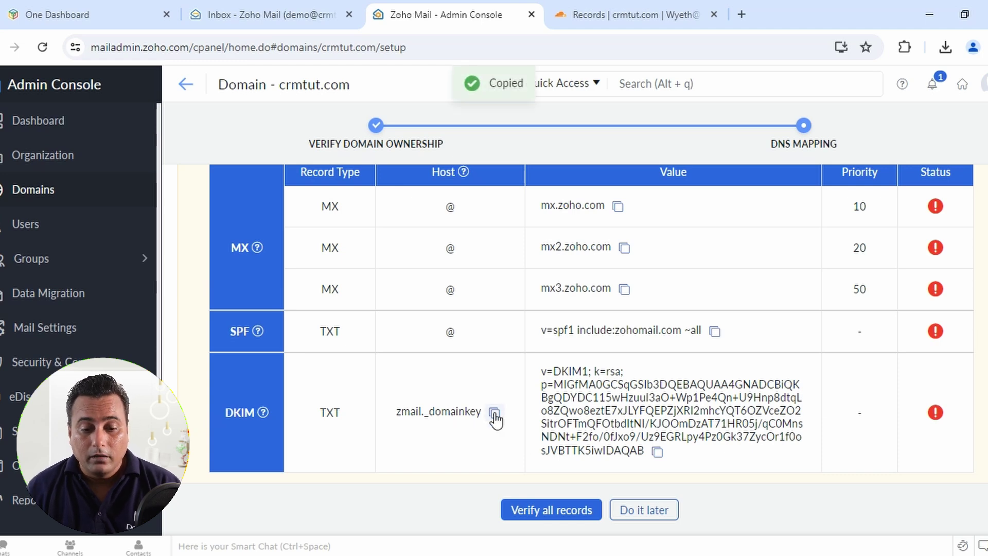
left_click(641, 25)
scroll(736, 299, "up", 2)
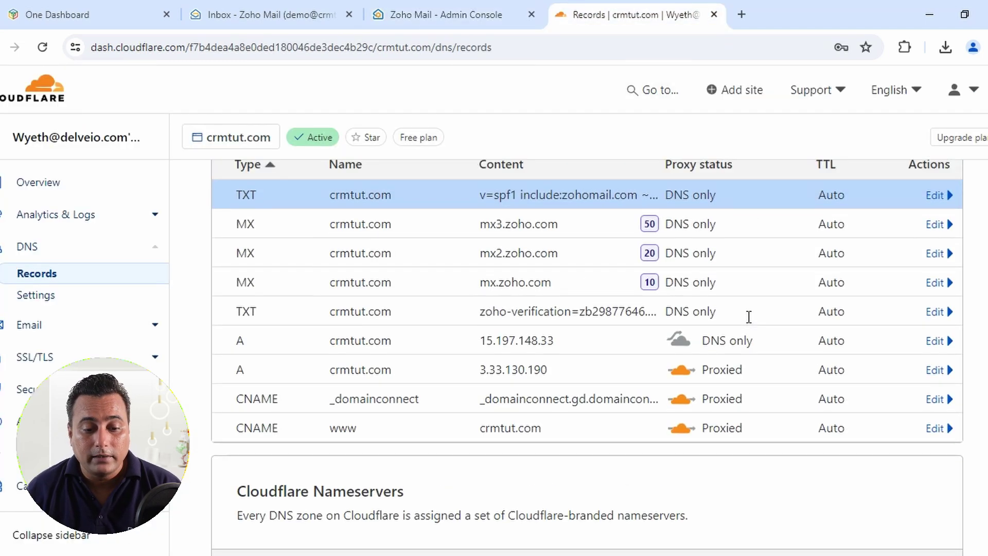
left_click(888, 166)
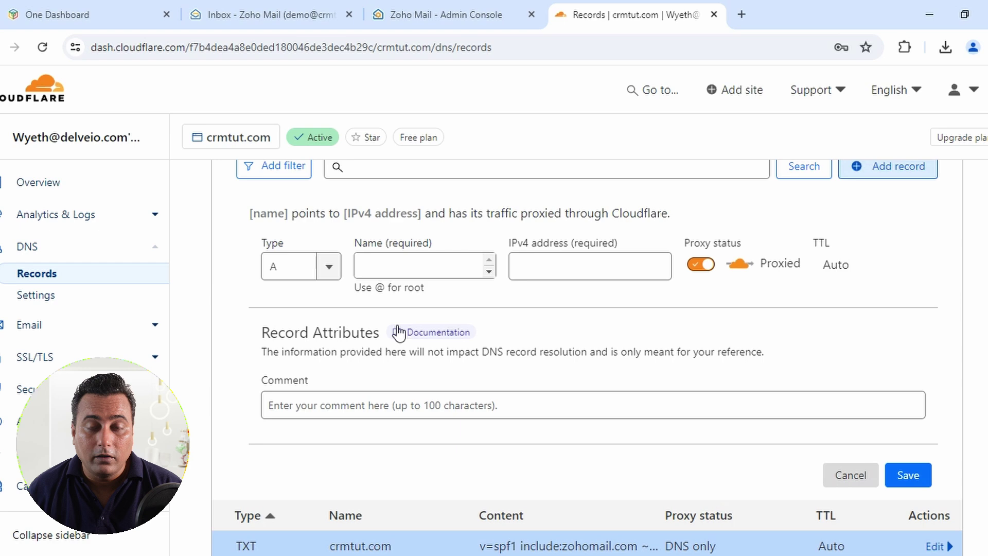
left_click(270, 266)
type("x")
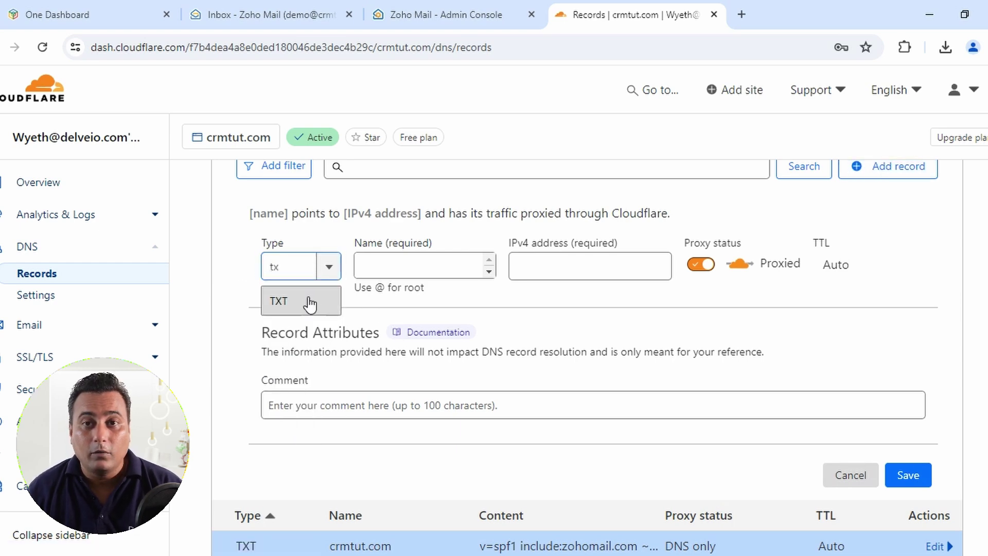
key("Return")
left_click(386, 268)
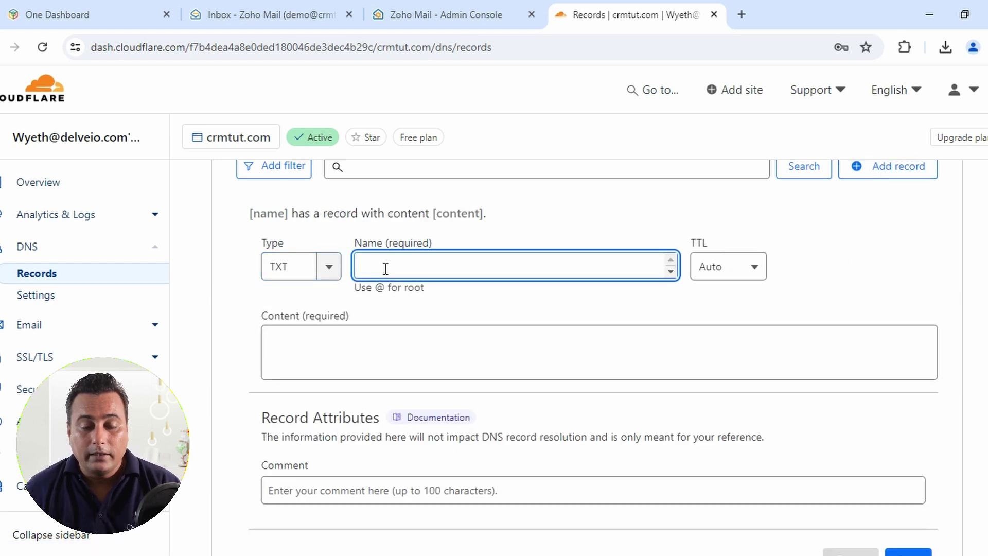
key("ctrl+v")
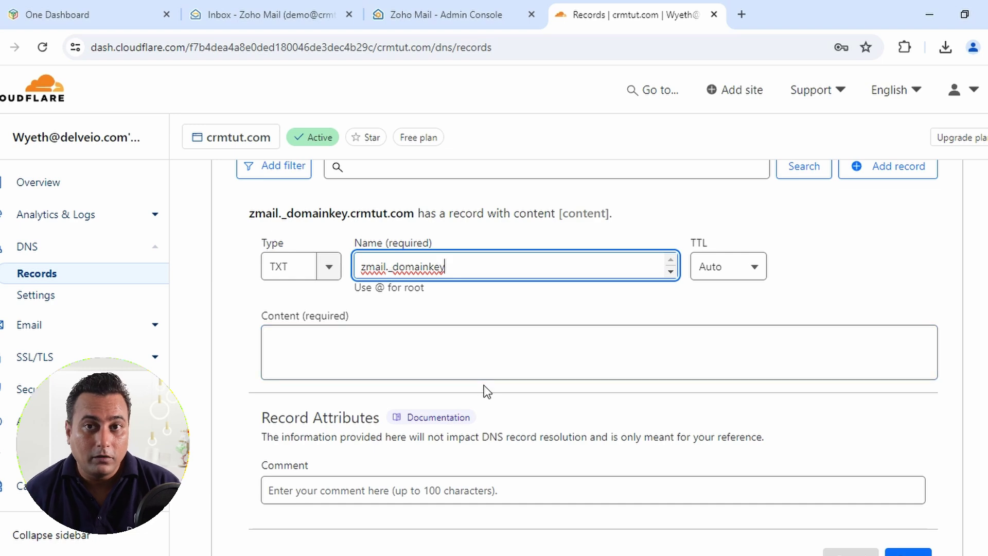
- Paste Zoho's DKIM key as the record content and save the DKIM TXT record
left_click(449, 20)
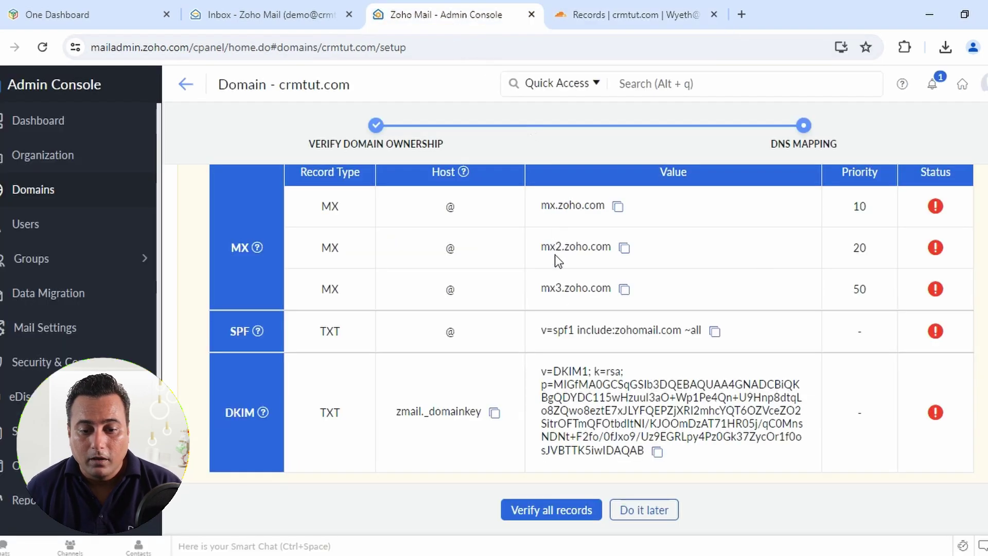
left_click(657, 451)
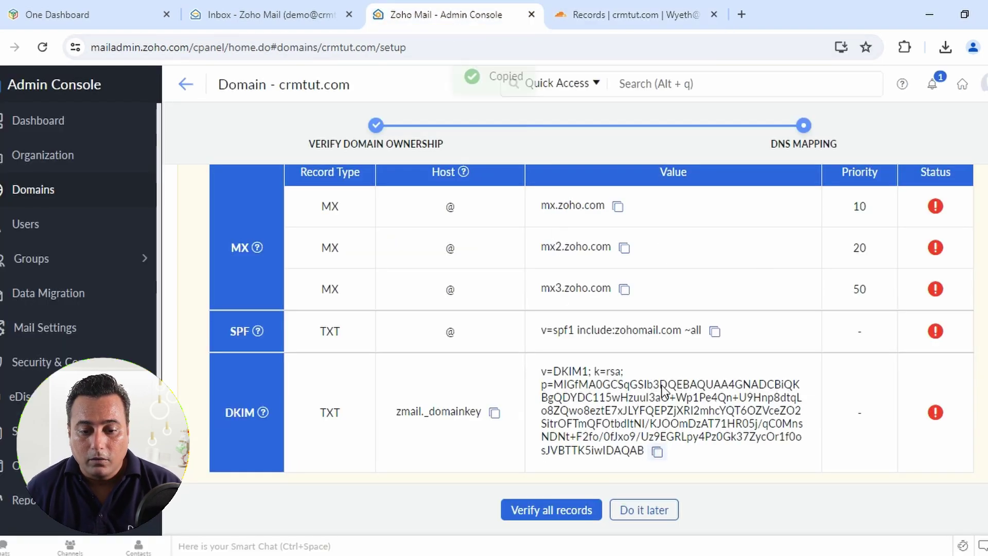
left_click(637, 12)
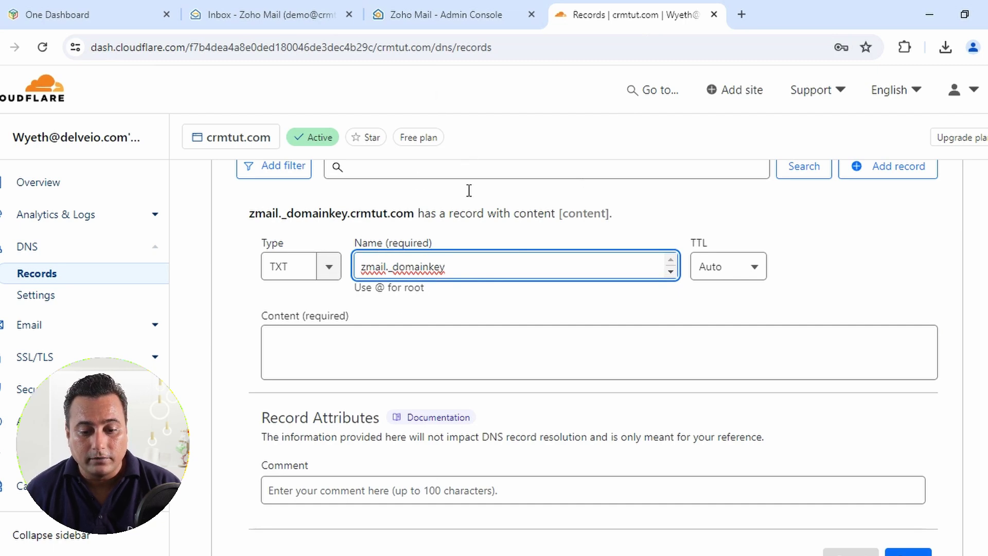
left_click(444, 349)
key("ctrl+v")
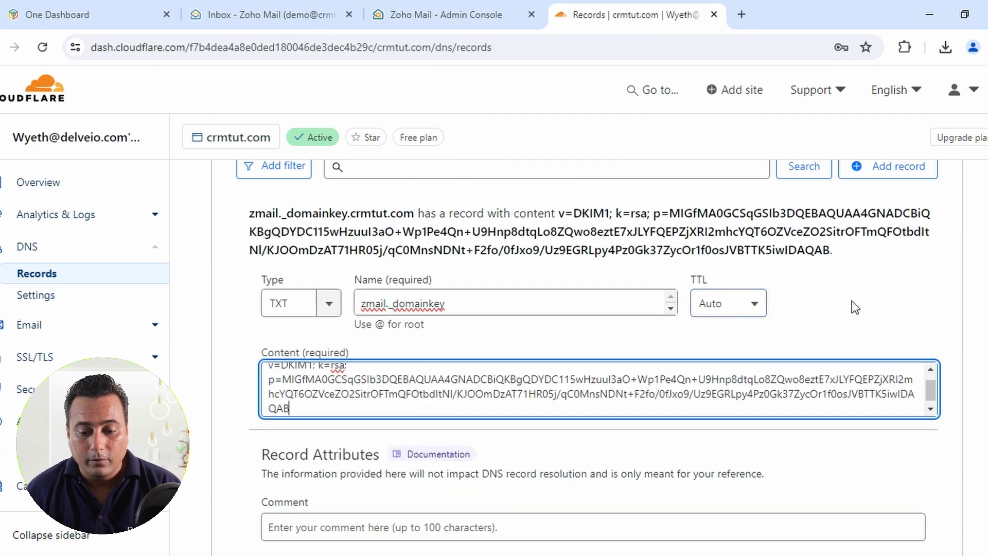
scroll(855, 306, "down", 2)
left_click(905, 525)
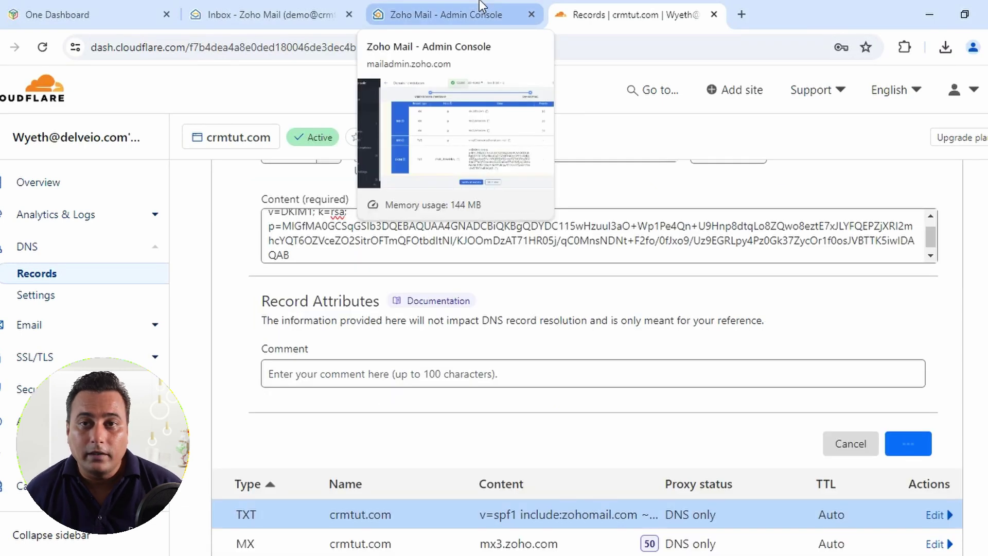
- Run Verify all records on crmtut.com's DNS mapping table in Zoho
left_click(481, 6)
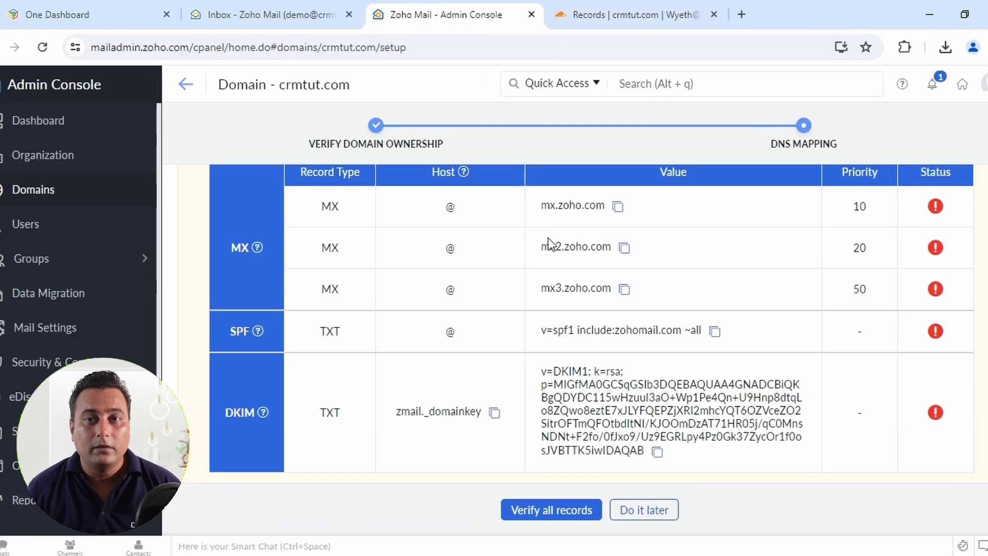
scroll(548, 239, "down", 3)
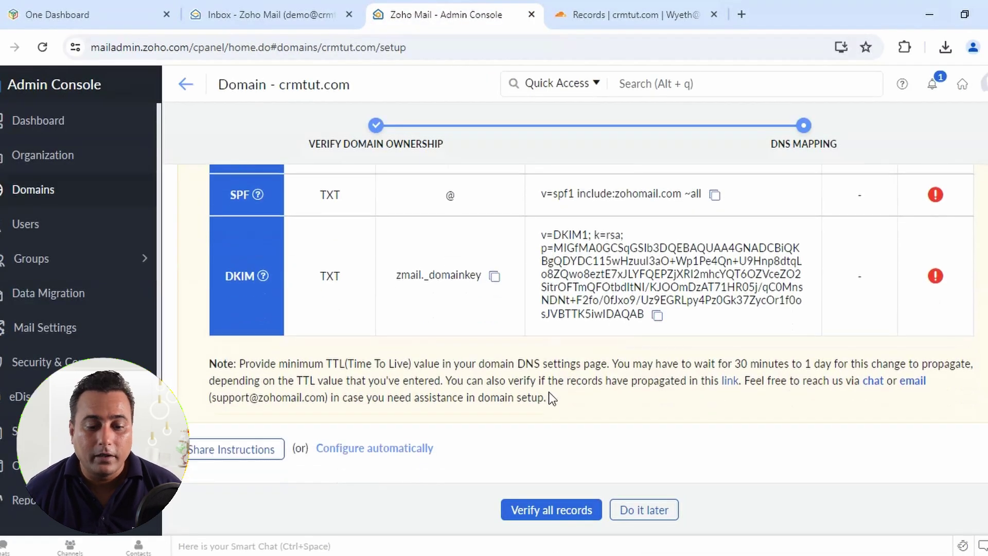
left_click(552, 510)
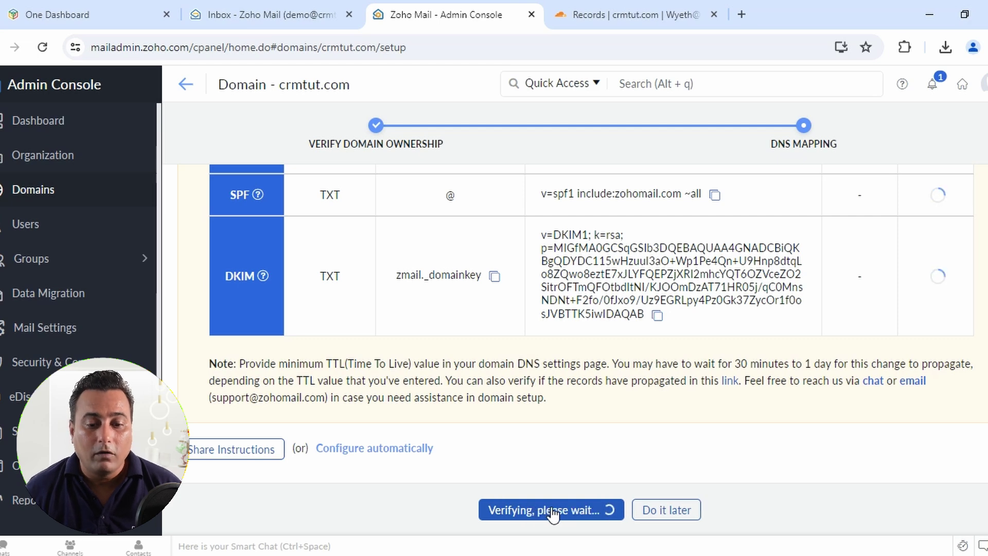